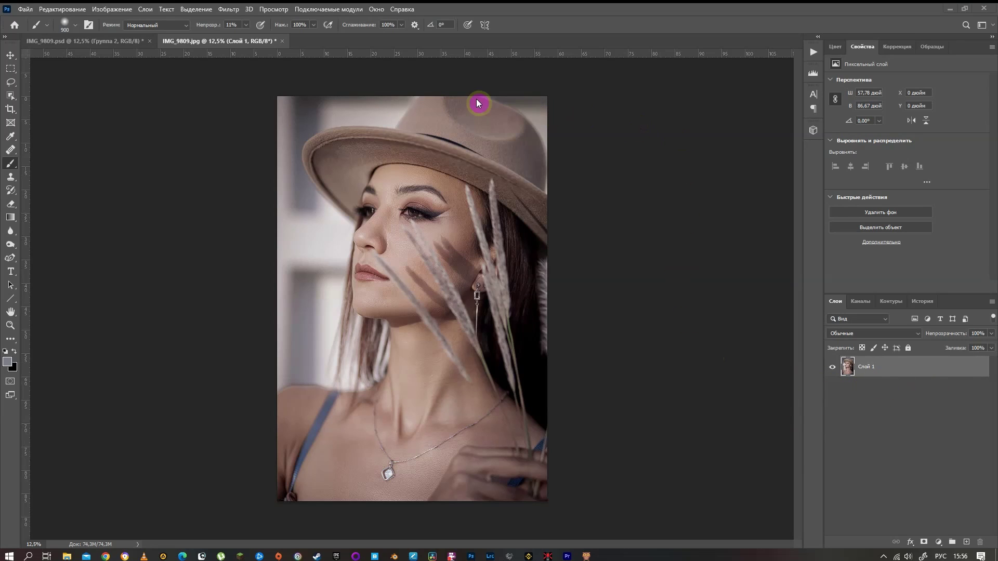
Step: Open the Окно (Window) menu to see the list of available panels
{"action": "left_click", "coordinate": [375, 11]}
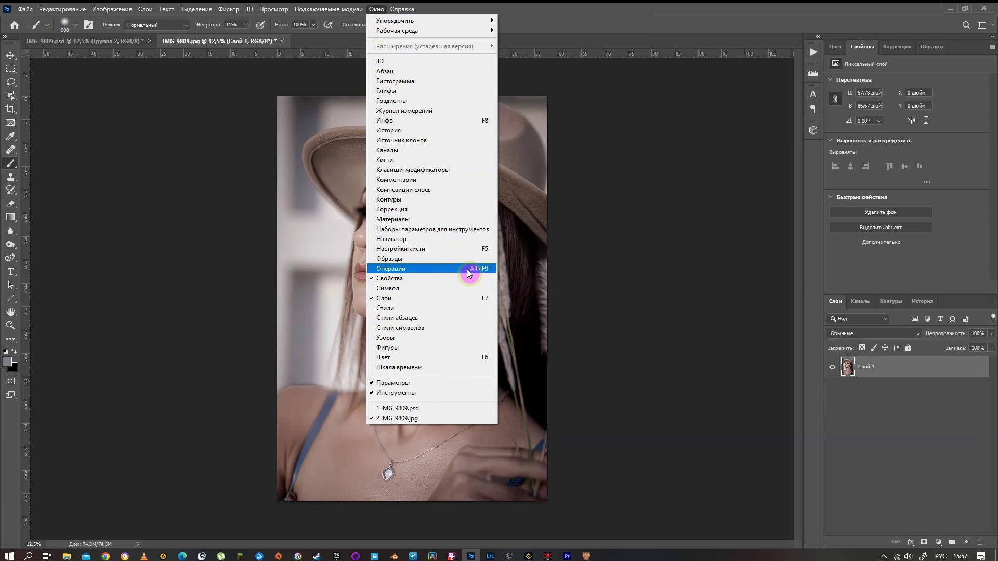
Step: Show the Actions panel with Alt+F9 and collapse the 'Операции по умолчанию' set
{"action": "left_click", "coordinate": [674, 187]}
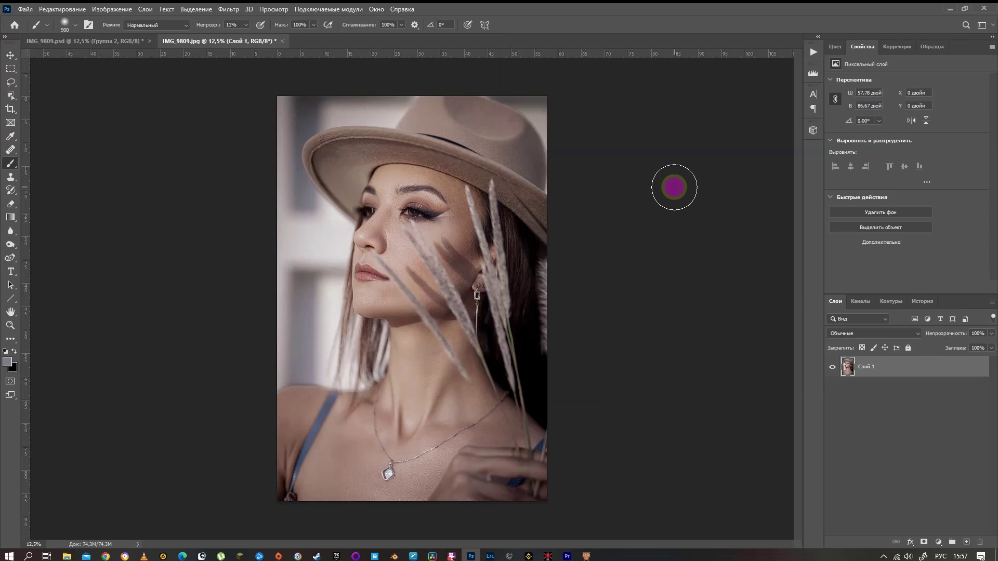
{"action": "key", "text": "alt"}
{"action": "key", "text": "alt+F9"}
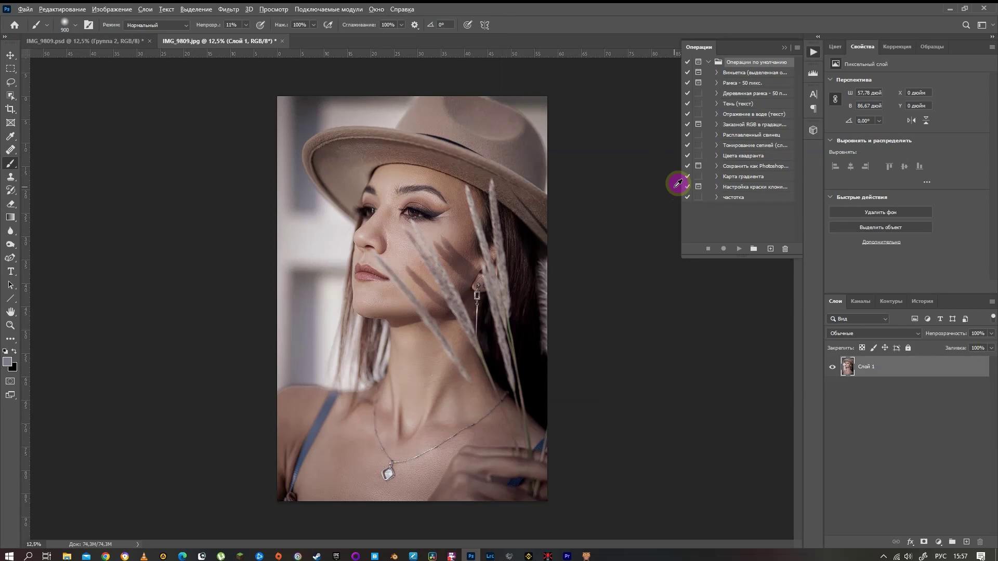
{"action": "key", "text": "alt+F9"}
{"action": "key", "text": "alt+F9"}
{"action": "key", "text": "alt+F9"}
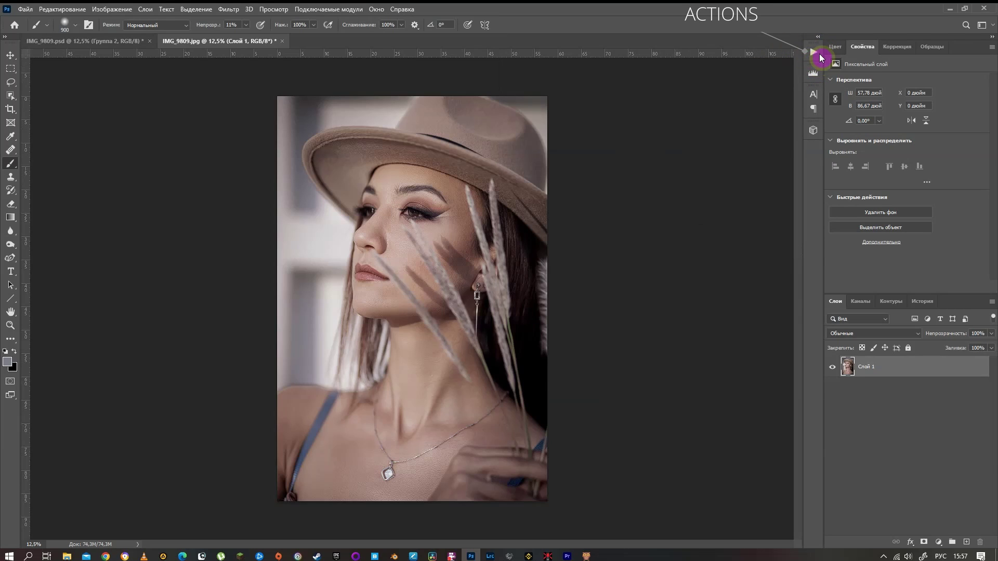
{"action": "left_click", "coordinate": [814, 53]}
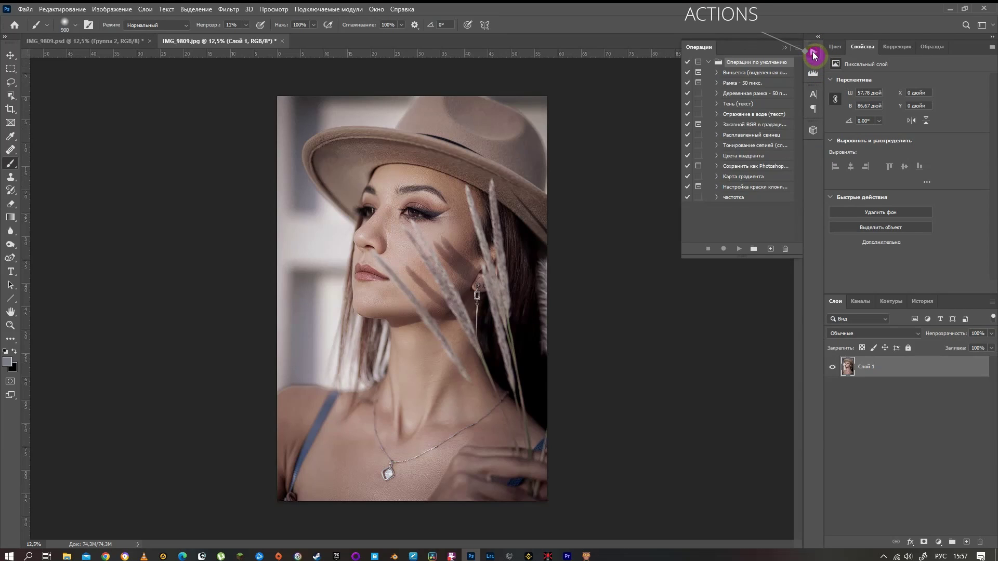
{"action": "left_click", "coordinate": [813, 53]}
{"action": "left_click", "coordinate": [813, 53]}
{"action": "left_click", "coordinate": [813, 53]}
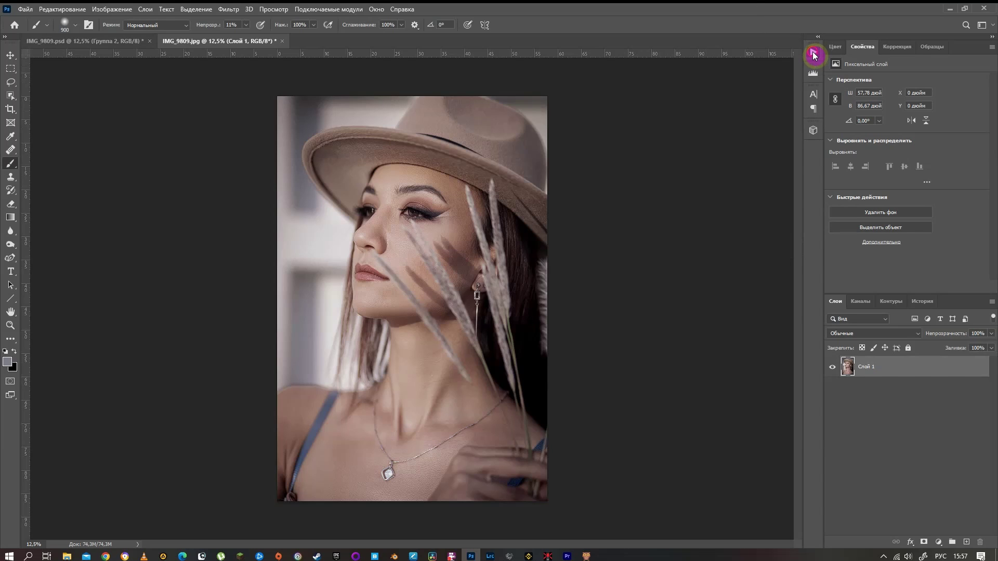
{"action": "left_click", "coordinate": [814, 53]}
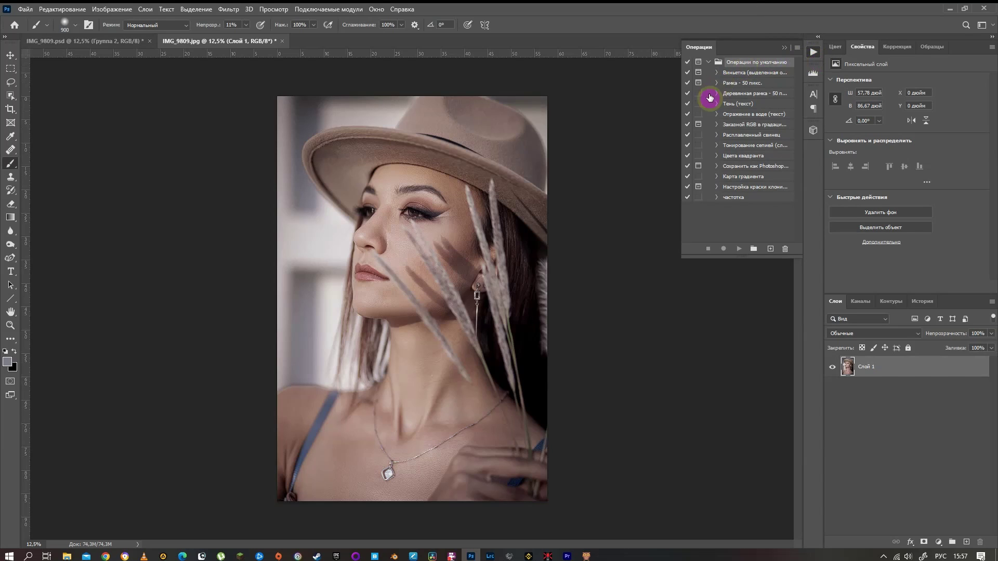
{"action": "left_click", "coordinate": [708, 62]}
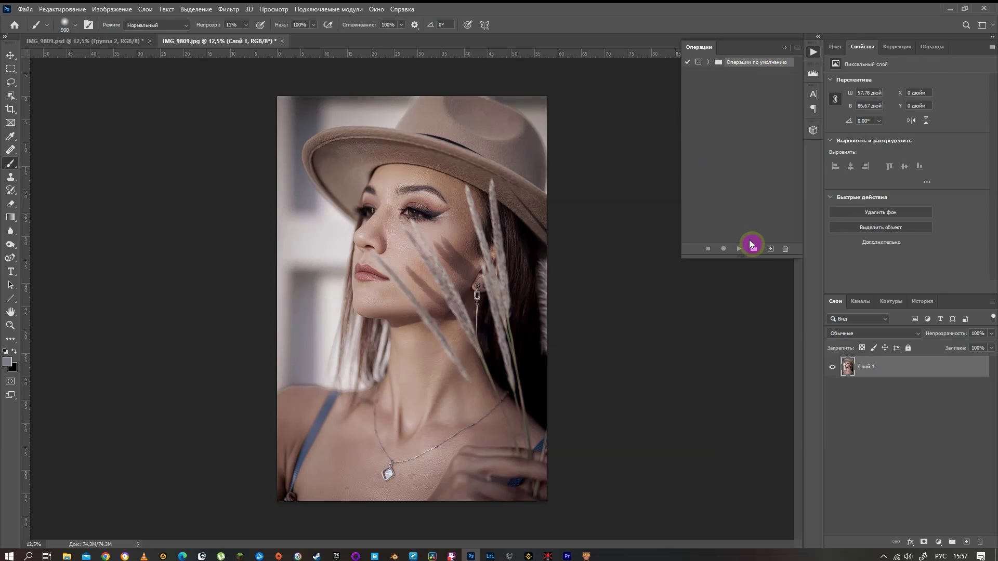
Step: Create a new action set named обработка
{"action": "left_click", "coordinate": [752, 250]}
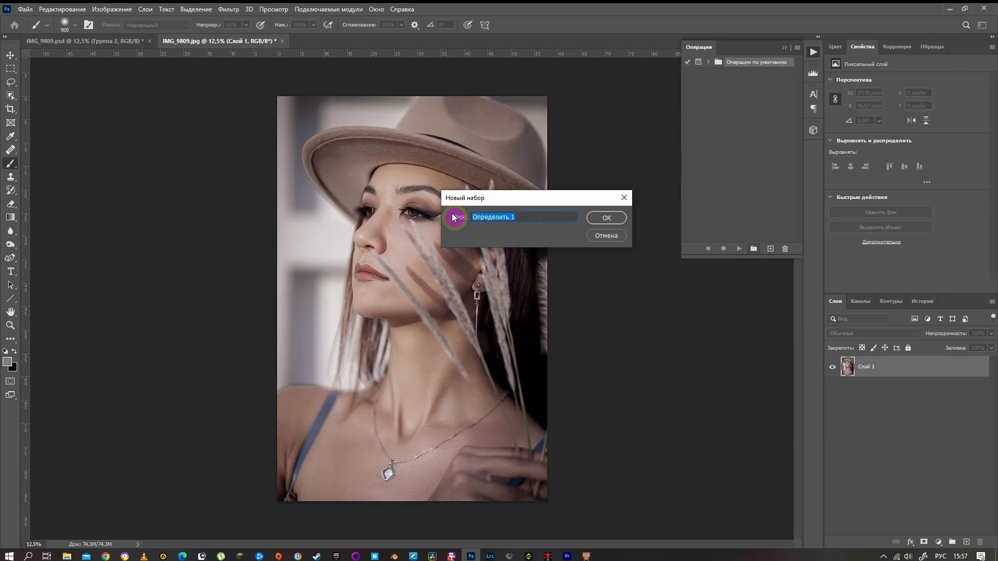
{"action": "type", "text": "обра"}
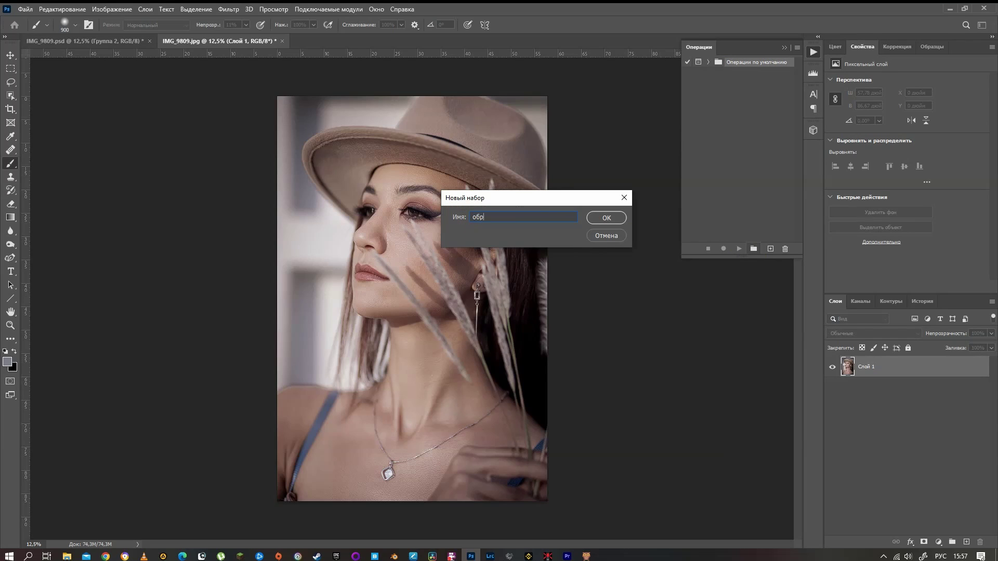
{"action": "type", "text": "ботка"}
{"action": "left_click", "coordinate": [607, 219]}
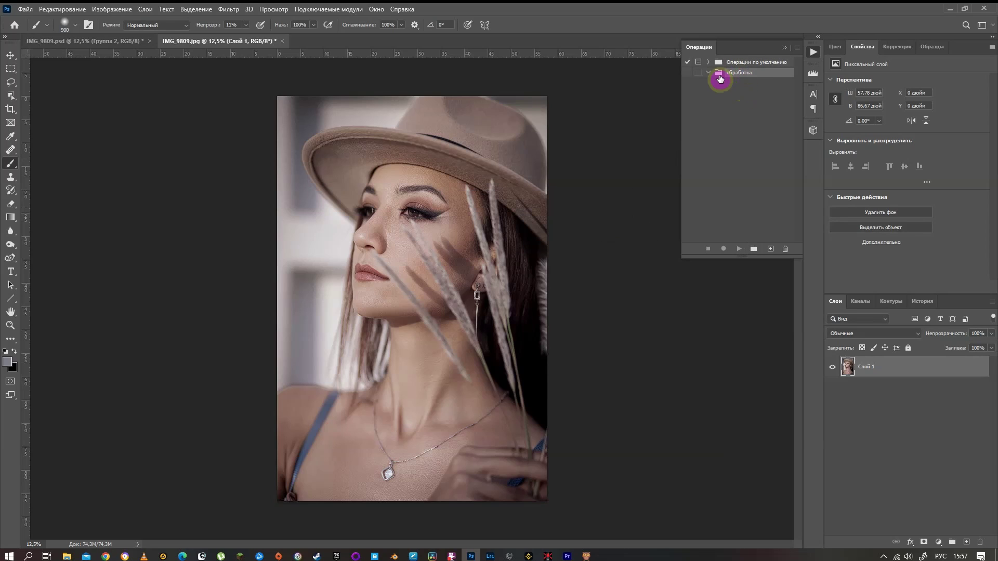
Step: Start recording a new action named тон/насыщенность in the обработка set
{"action": "left_click", "coordinate": [727, 79]}
{"action": "left_click", "coordinate": [770, 250]}
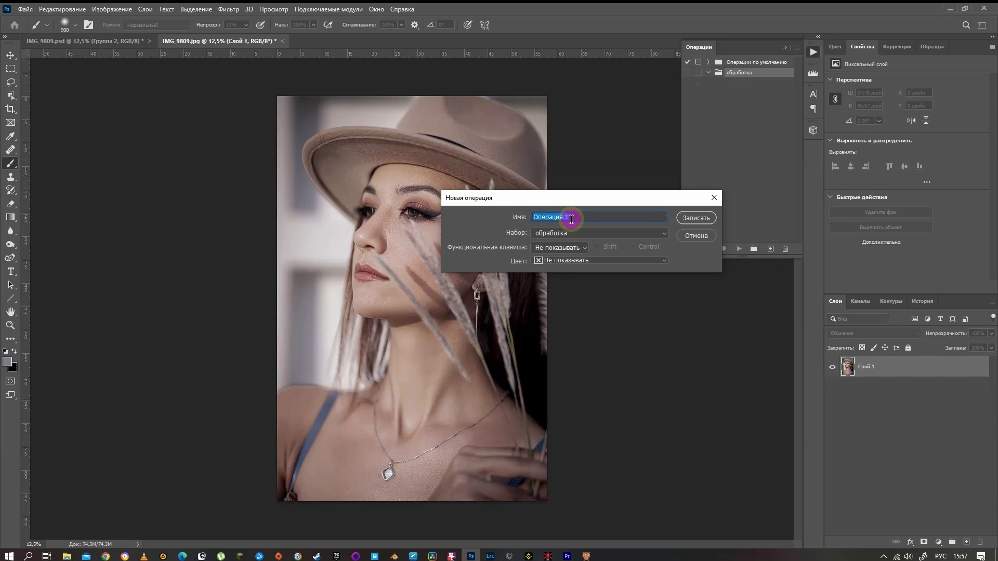
{"action": "type", "text": "то"}
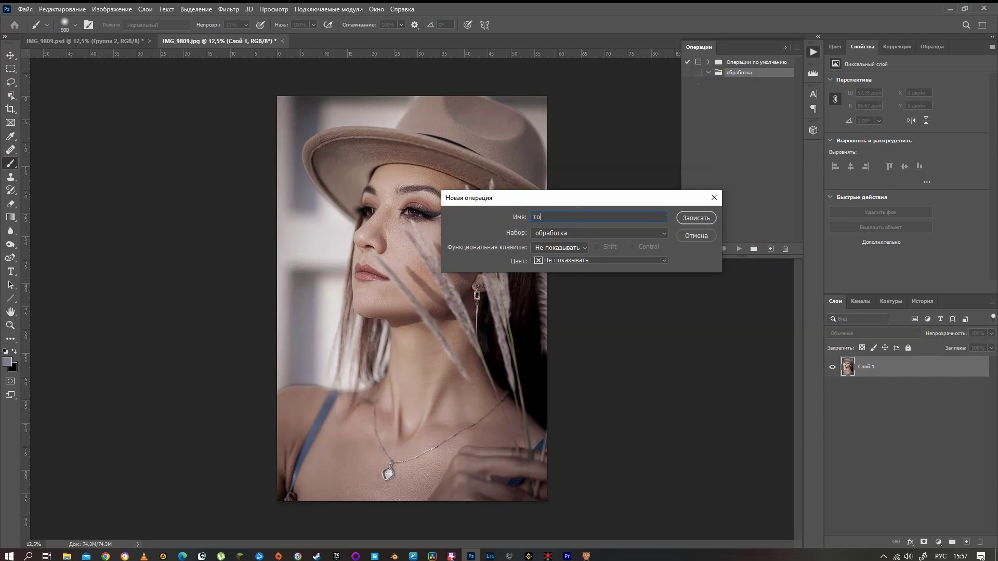
{"action": "type", "text": "н"}
{"action": "type", "text": "/насыщенность"}
{"action": "left_click_drag", "start_coordinate": [596, 217], "coordinate": [522, 219]}
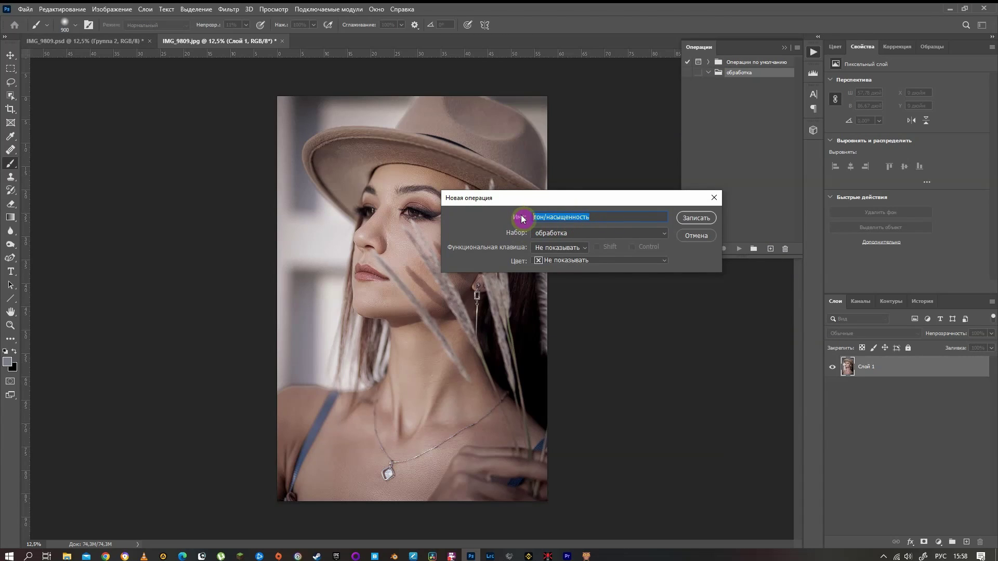
{"action": "left_click", "coordinate": [694, 220]}
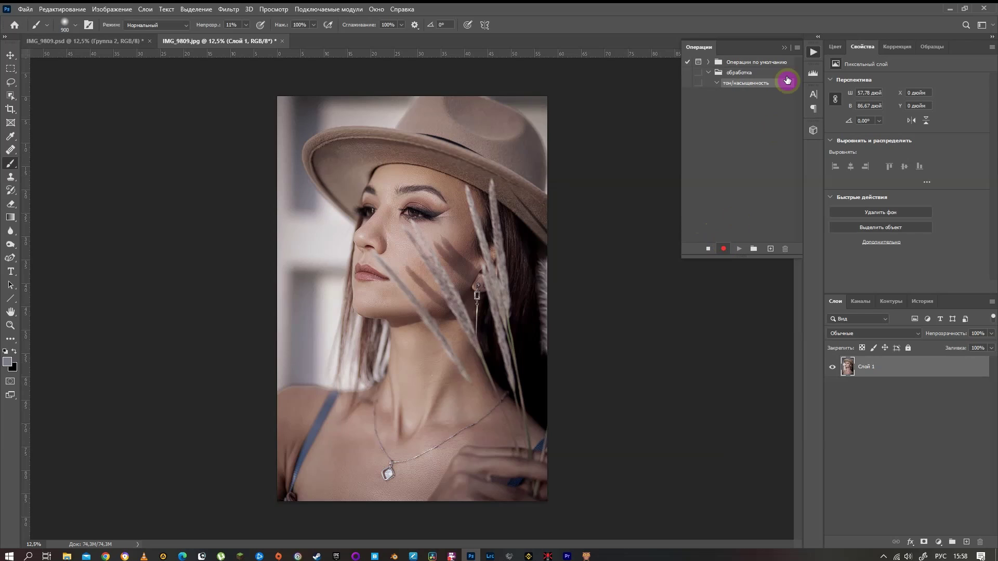
Step: Add two Hue/Saturation adjustment layers above the photo
{"action": "left_click", "coordinate": [786, 48]}
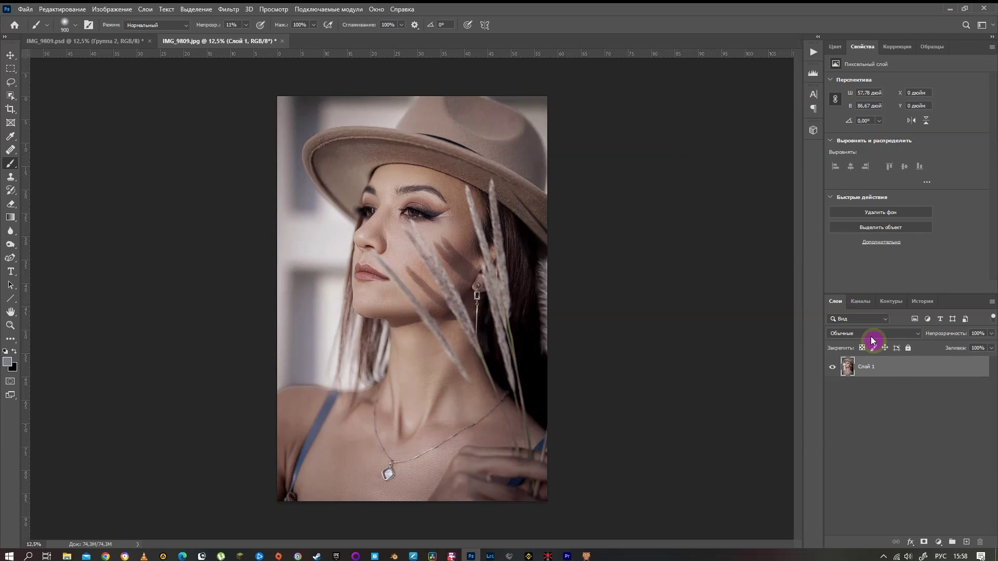
{"action": "left_click", "coordinate": [939, 543]}
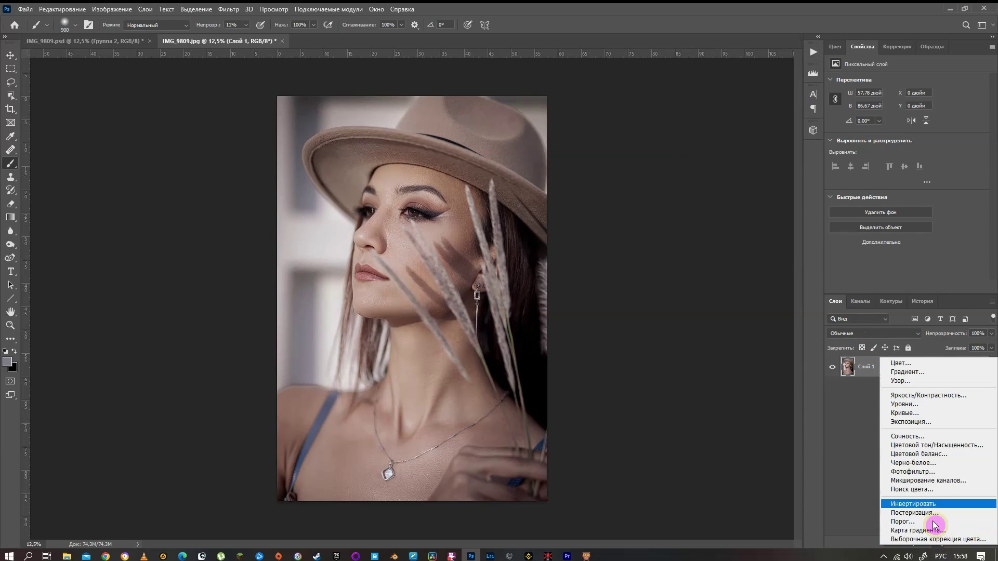
{"action": "left_click", "coordinate": [915, 445]}
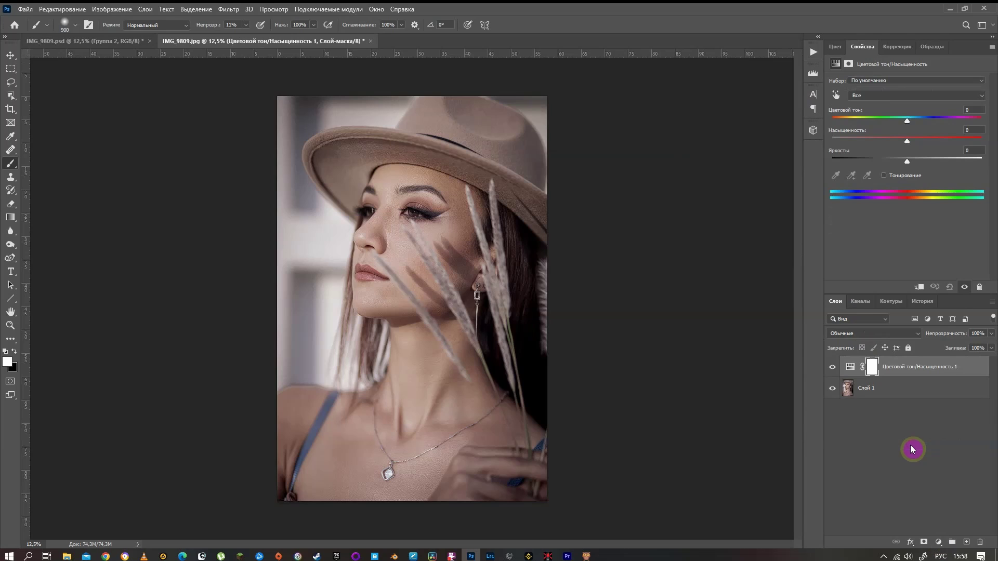
{"action": "left_click", "coordinate": [939, 543]}
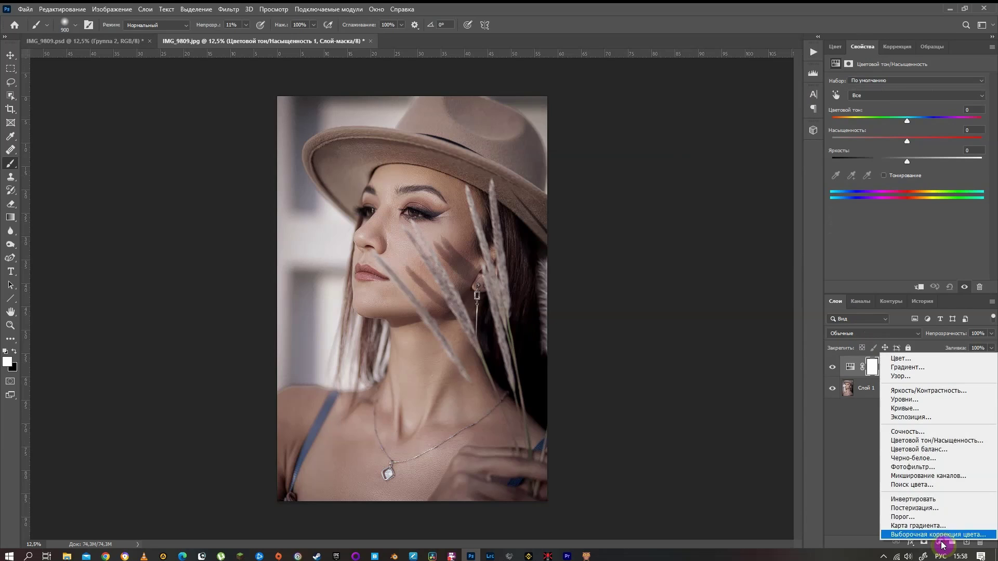
{"action": "left_click", "coordinate": [925, 443]}
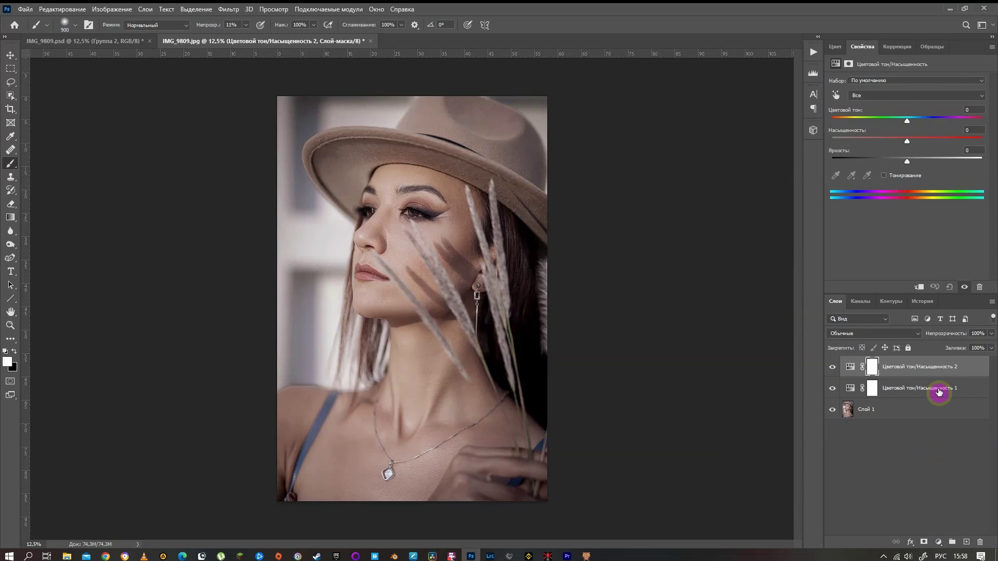
Step: Set the top Hue/Saturation layer to Затемнение основы blending with 0% fill
{"action": "left_click", "coordinate": [898, 336]}
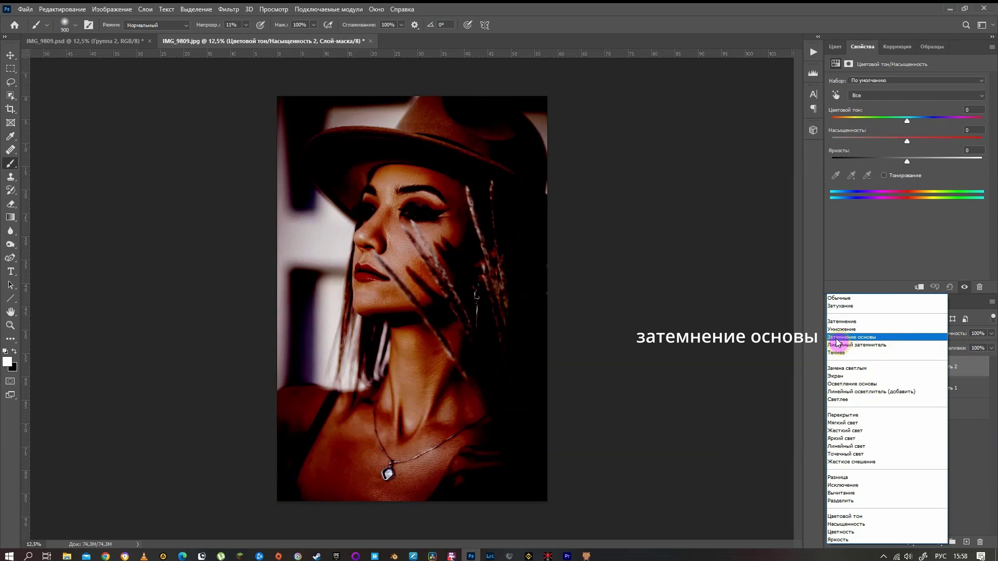
{"action": "left_click", "coordinate": [881, 337]}
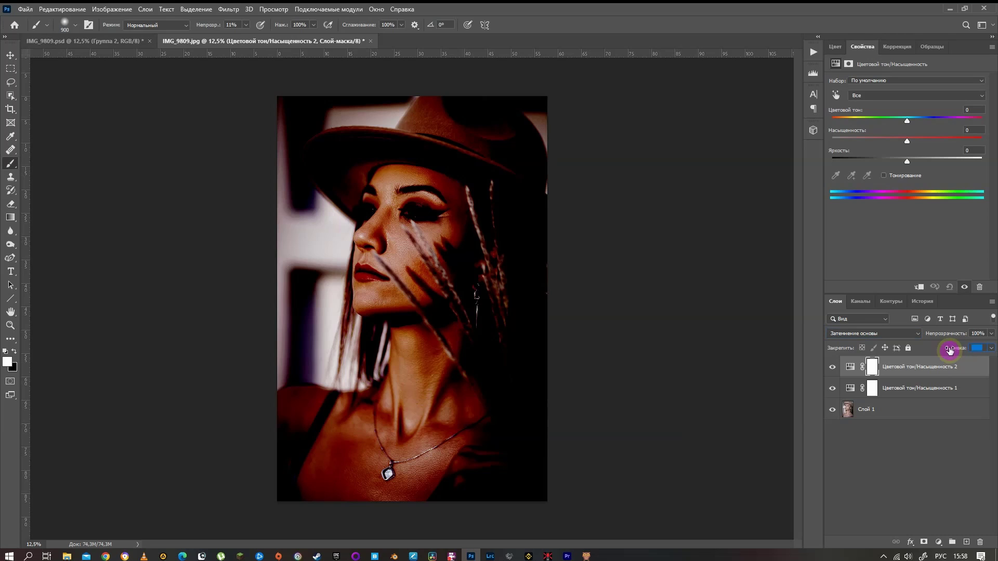
{"action": "left_click_drag", "start_coordinate": [960, 350], "coordinate": [886, 351]}
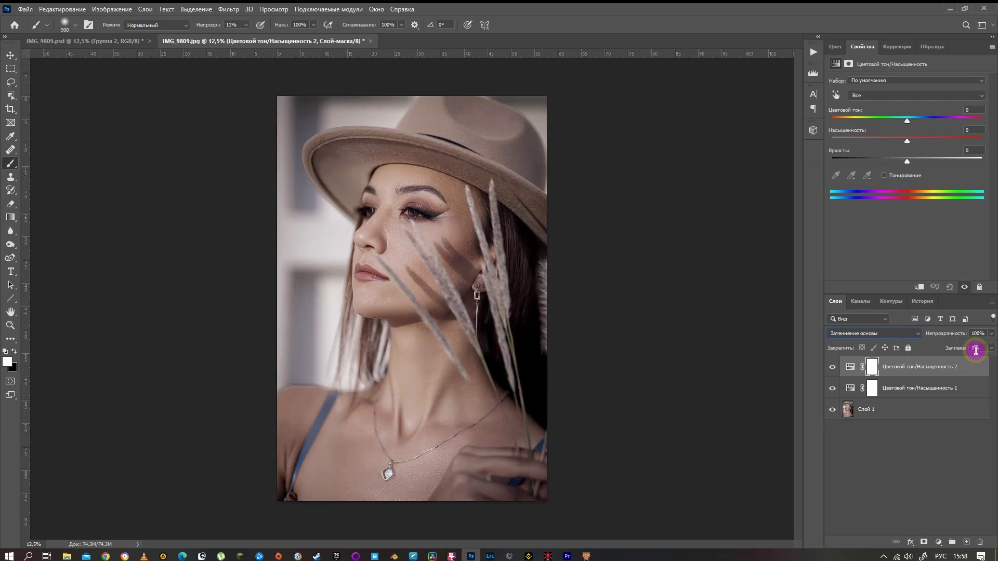
Step: Set the Цветовой тон/Насыщенность 1 layer to Осветление основы blending with 0% fill
{"action": "left_click", "coordinate": [892, 391]}
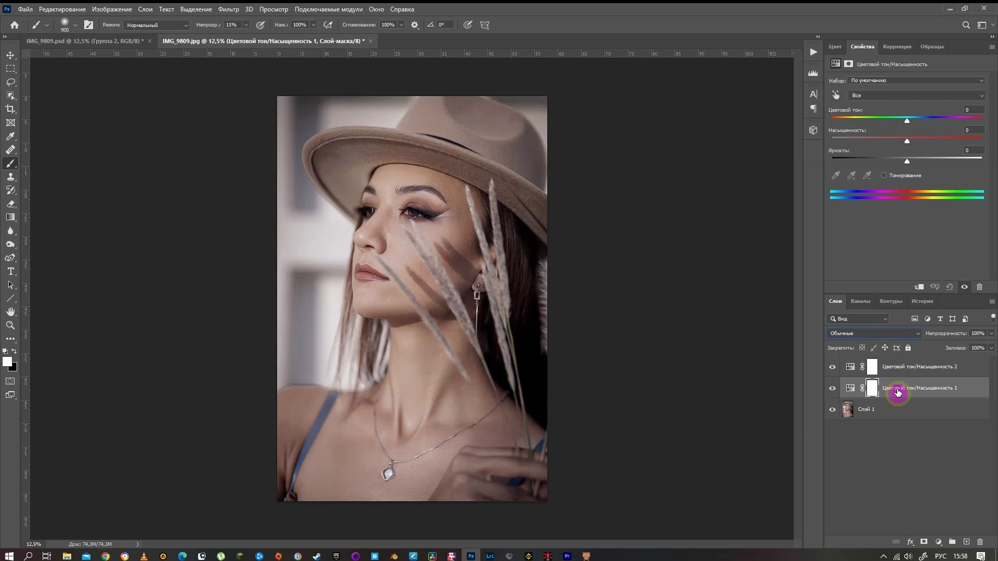
{"action": "left_click", "coordinate": [916, 338]}
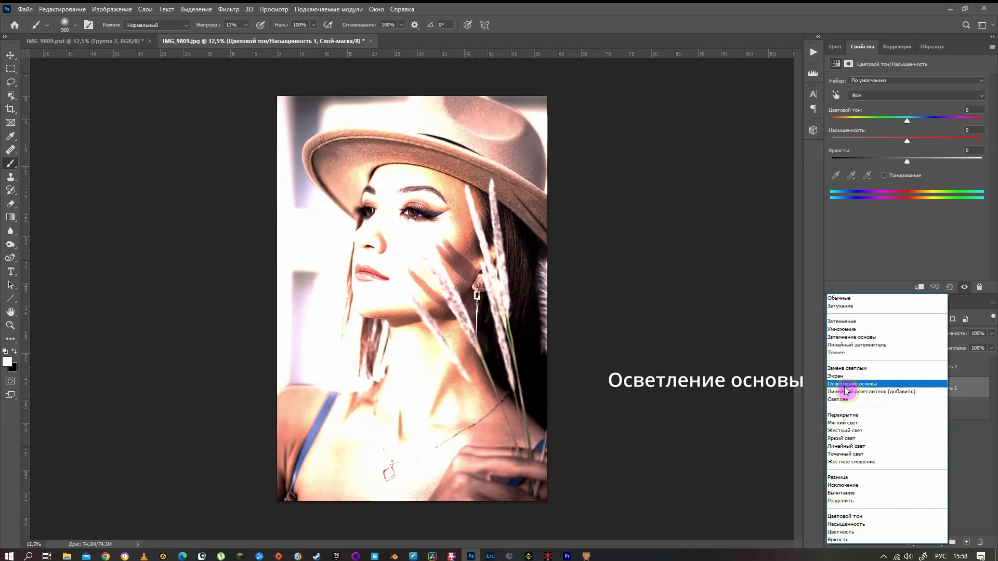
{"action": "left_click", "coordinate": [863, 385]}
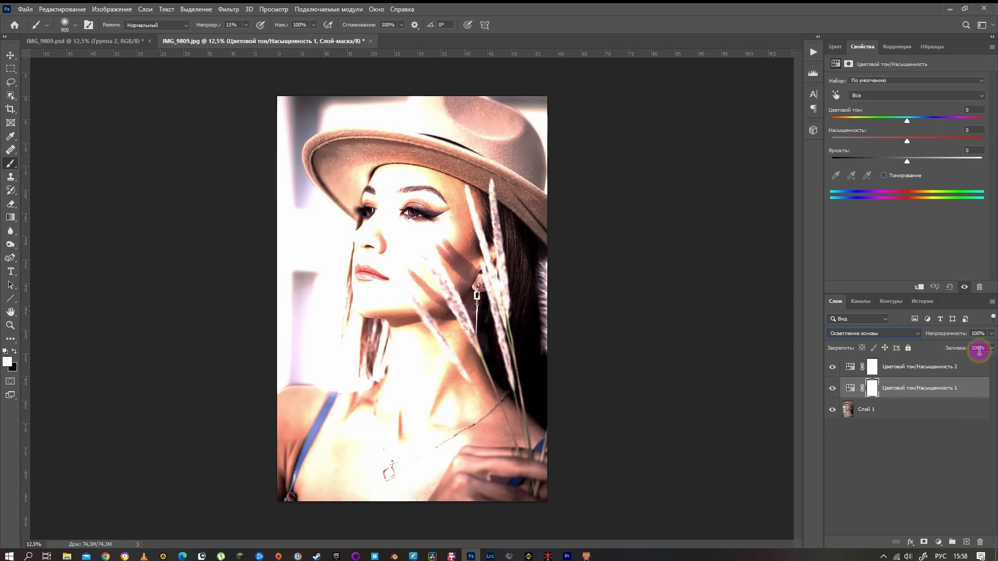
{"action": "left_click_drag", "start_coordinate": [956, 350], "coordinate": [888, 347]}
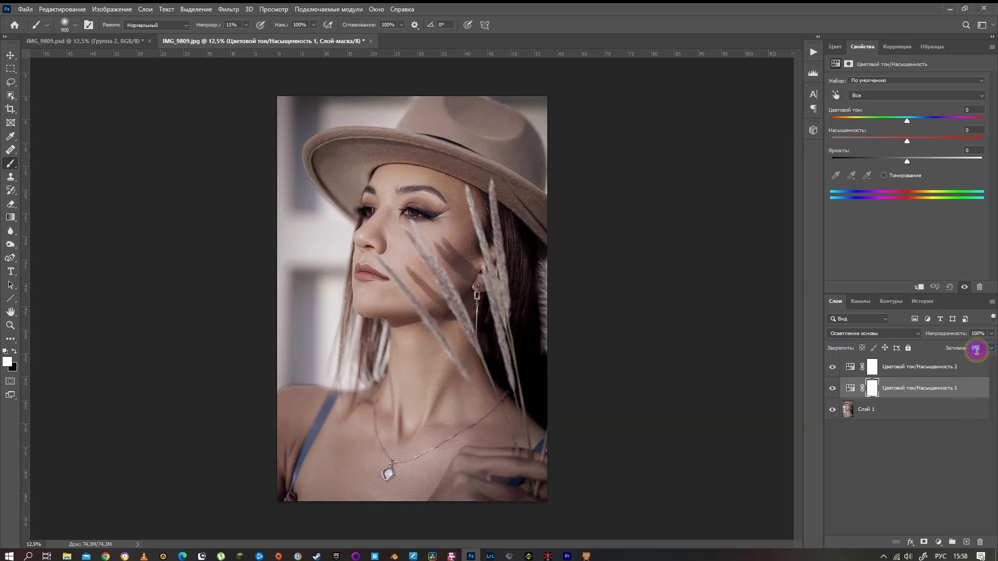
{"action": "left_click", "coordinate": [906, 372]}
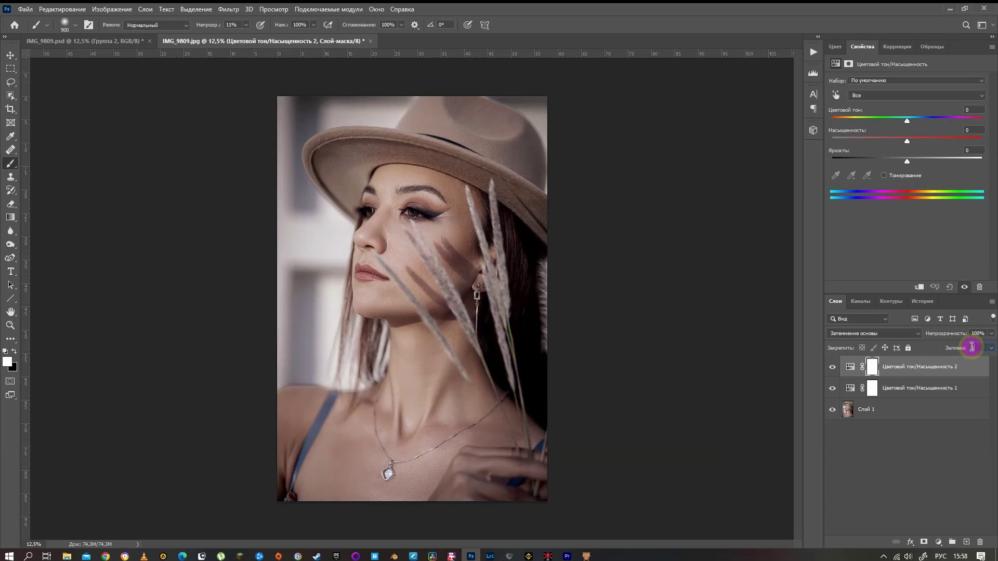
Step: Give the top Hue/Saturation layer 5% fill and raise its saturation to +64
{"action": "type", "text": "5"}
{"action": "left_click_drag", "start_coordinate": [906, 140], "coordinate": [959, 145]}
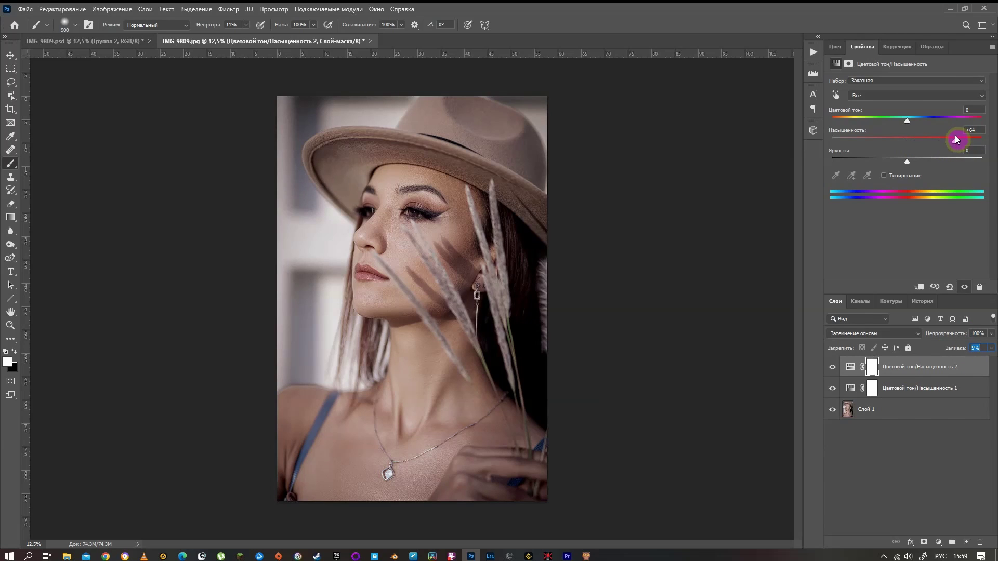
{"action": "left_click", "coordinate": [916, 385]}
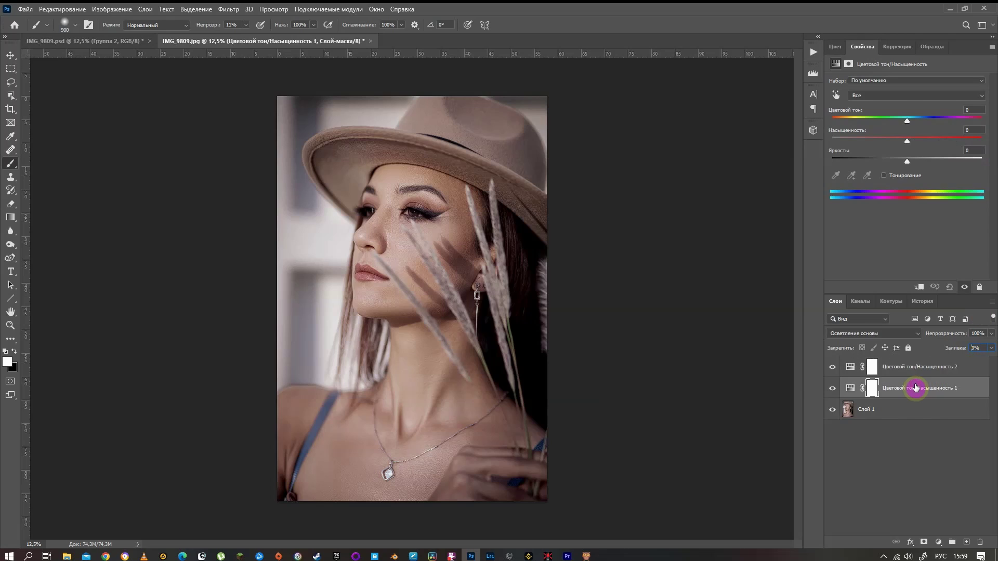
Step: Give the lower Hue/Saturation layer 8% fill and +63 saturation, then select both layers
{"action": "left_click", "coordinate": [960, 349]}
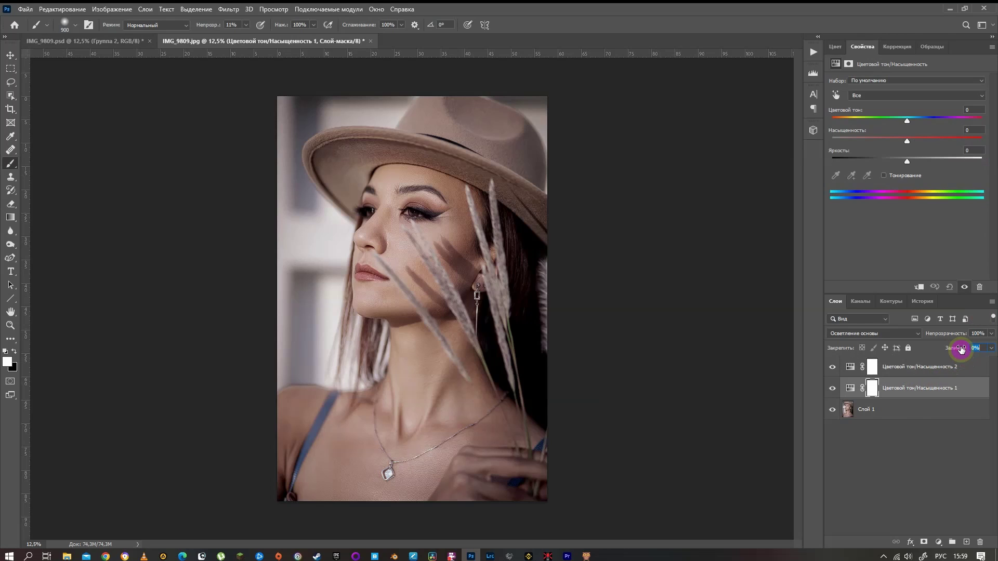
{"action": "type", "text": "8"}
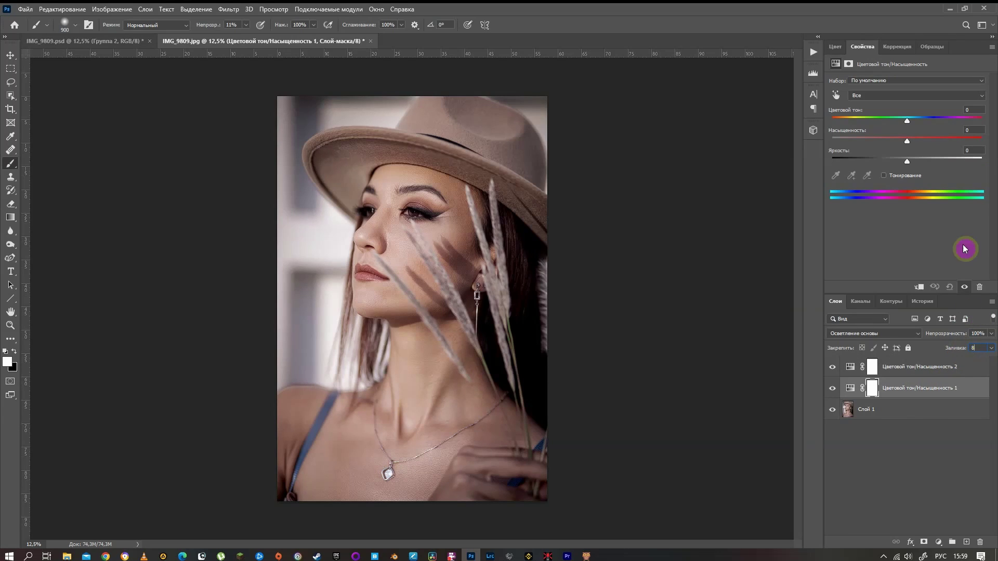
{"action": "left_click_drag", "start_coordinate": [908, 139], "coordinate": [961, 137]}
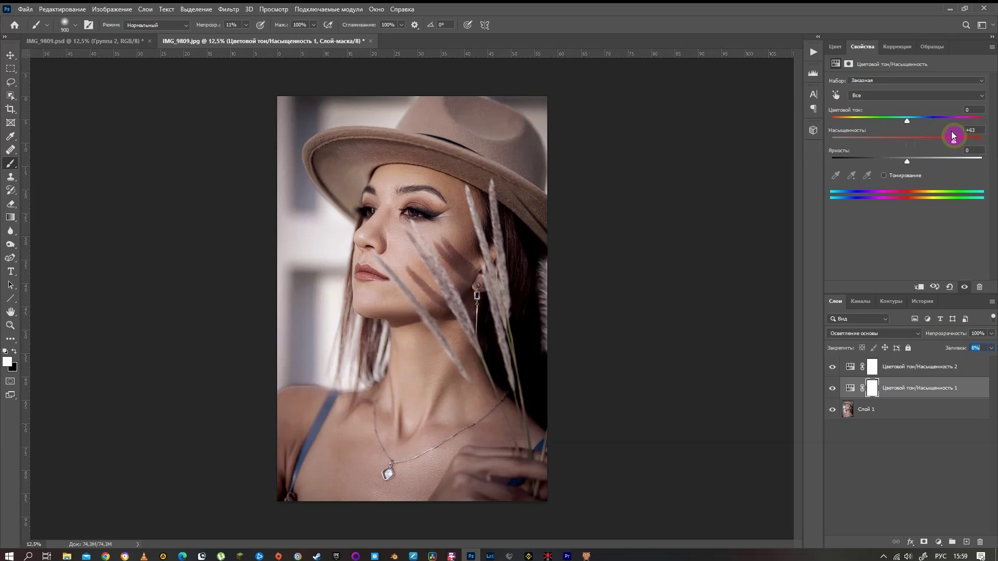
{"action": "key", "text": "alt+bracketright"}
{"action": "left_click", "coordinate": [909, 390], "text": "shift"}
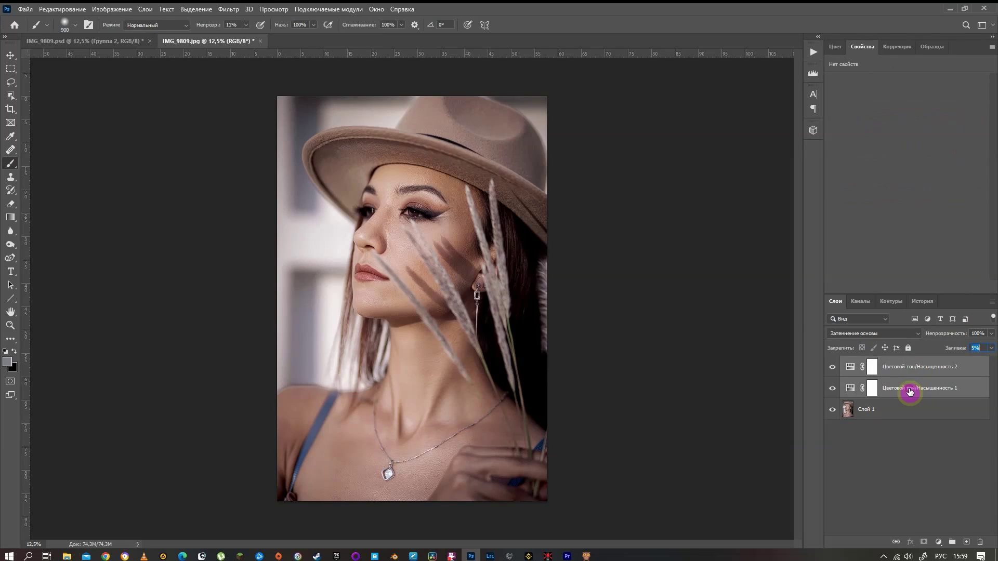
Step: Group both Hue/Saturation layers and name the group тон/насыщенность
{"action": "key", "text": "ctrl+g"}
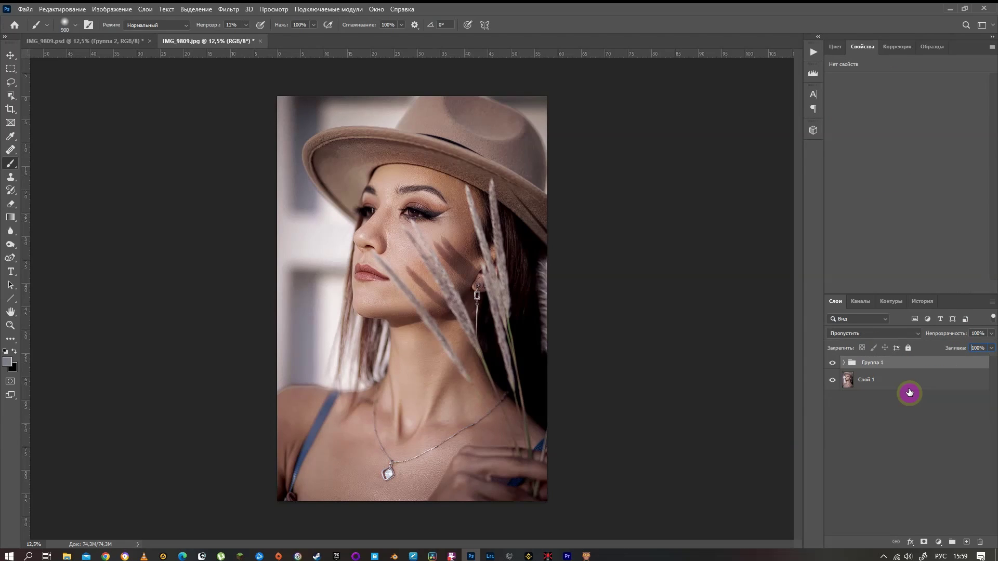
{"action": "double_click", "coordinate": [877, 364]}
{"action": "type", "text": "тон/насыщенность"}
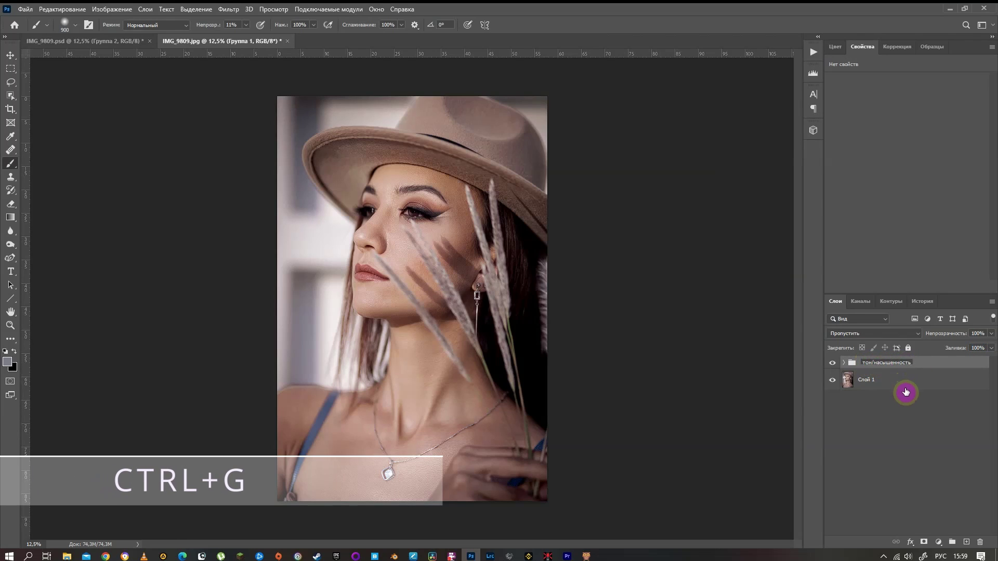
{"action": "left_click", "coordinate": [898, 410]}
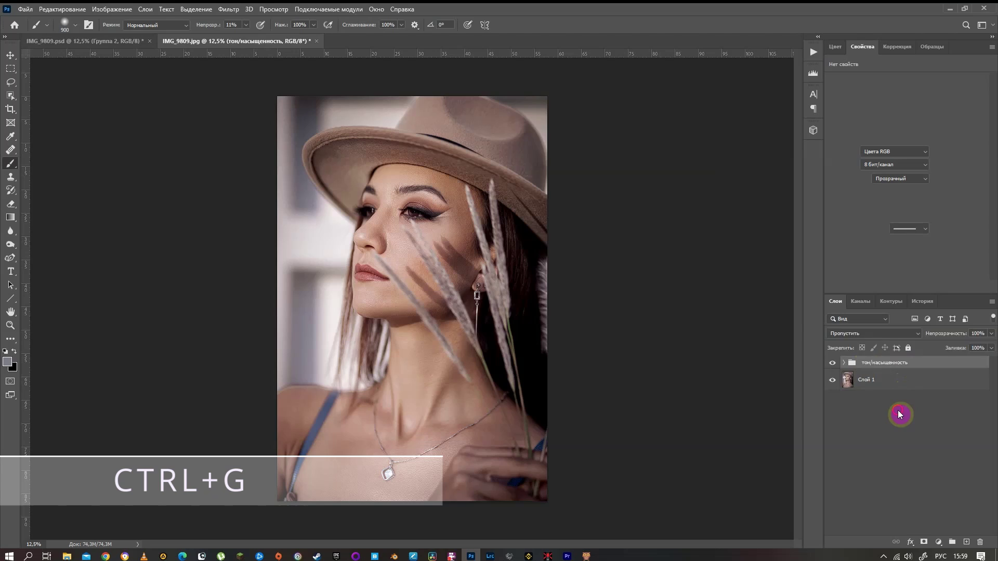
Step: Toggle the тон/насыщенность group's visibility to compare the photo before and after
{"action": "left_click", "coordinate": [844, 363]}
{"action": "left_click", "coordinate": [845, 363]}
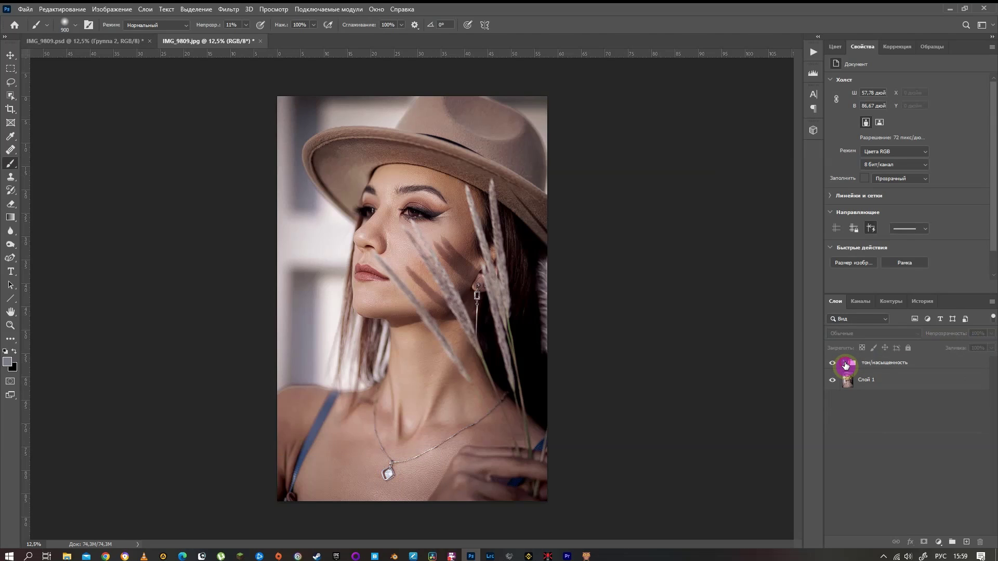
{"action": "left_click", "coordinate": [834, 368]}
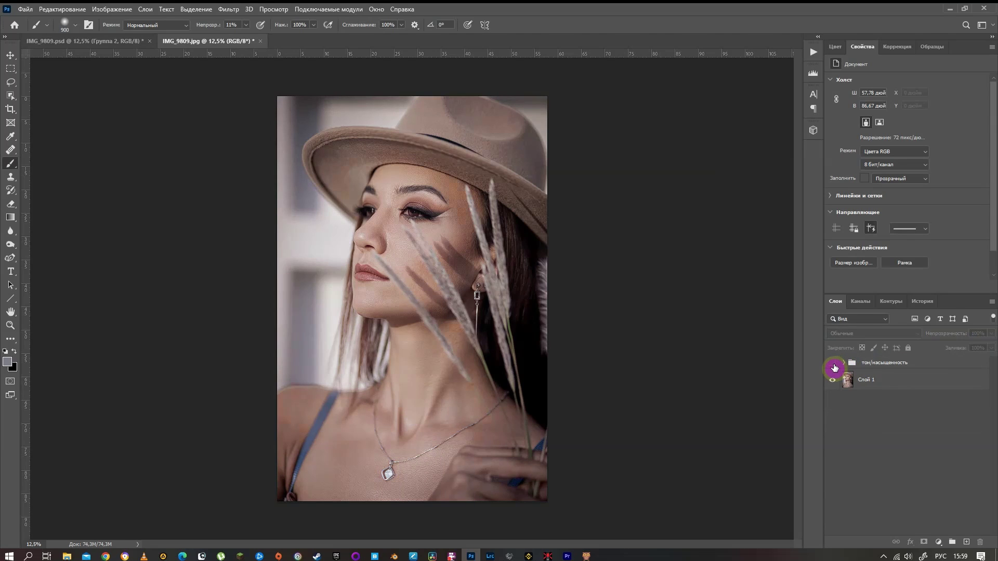
{"action": "left_click", "coordinate": [833, 368]}
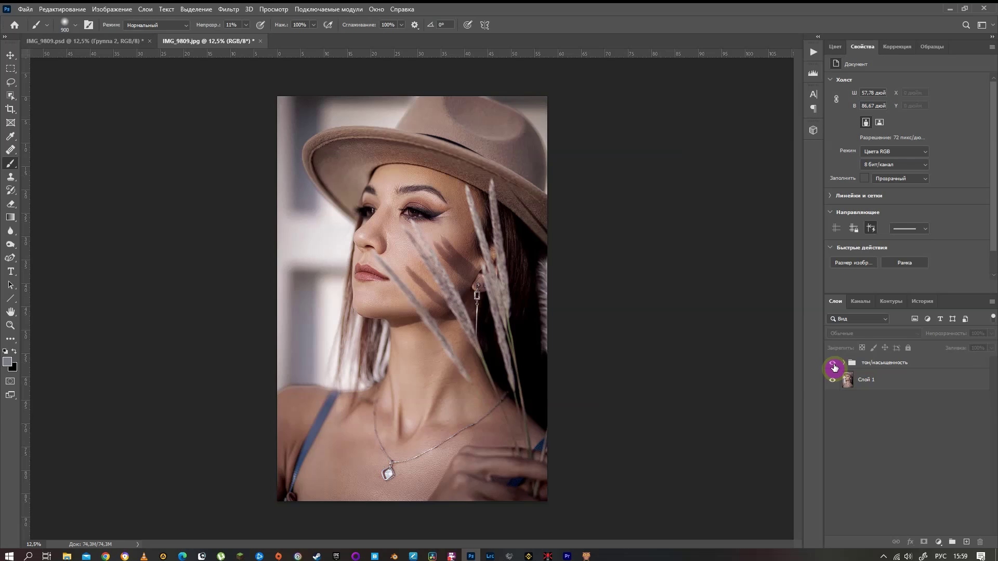
{"action": "left_click", "coordinate": [814, 54]}
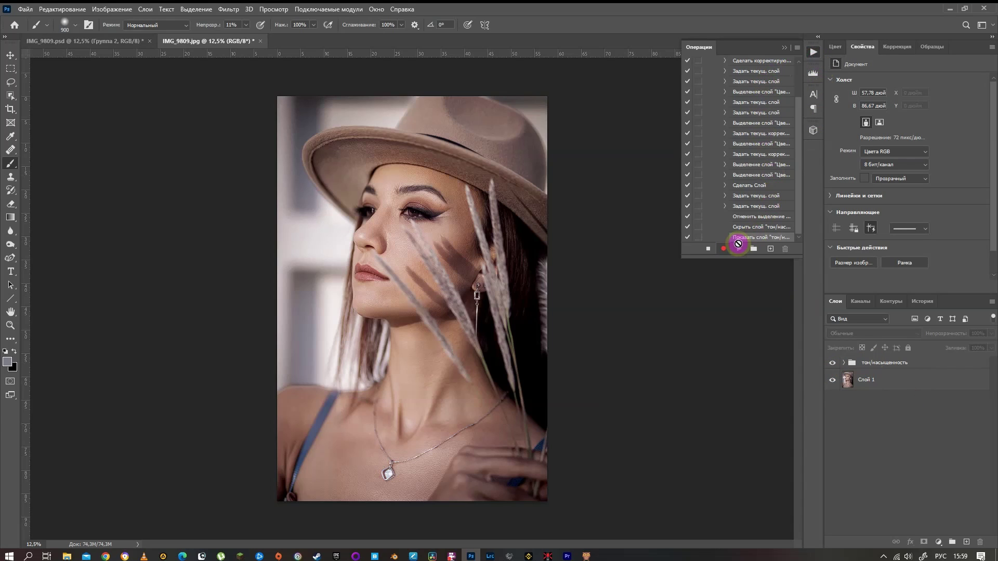
Step: Stop recording тон/насыщенность, review its recorded steps, and collapse the action
{"action": "left_click", "coordinate": [721, 251]}
{"action": "left_click_drag", "start_coordinate": [797, 158], "coordinate": [796, 121]}
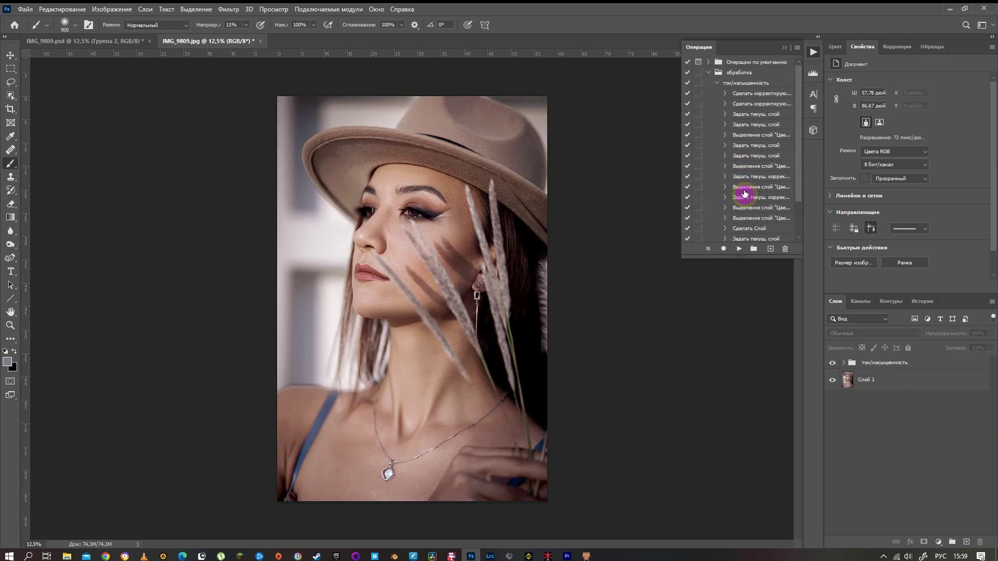
{"action": "left_click_drag", "start_coordinate": [797, 174], "coordinate": [797, 209]}
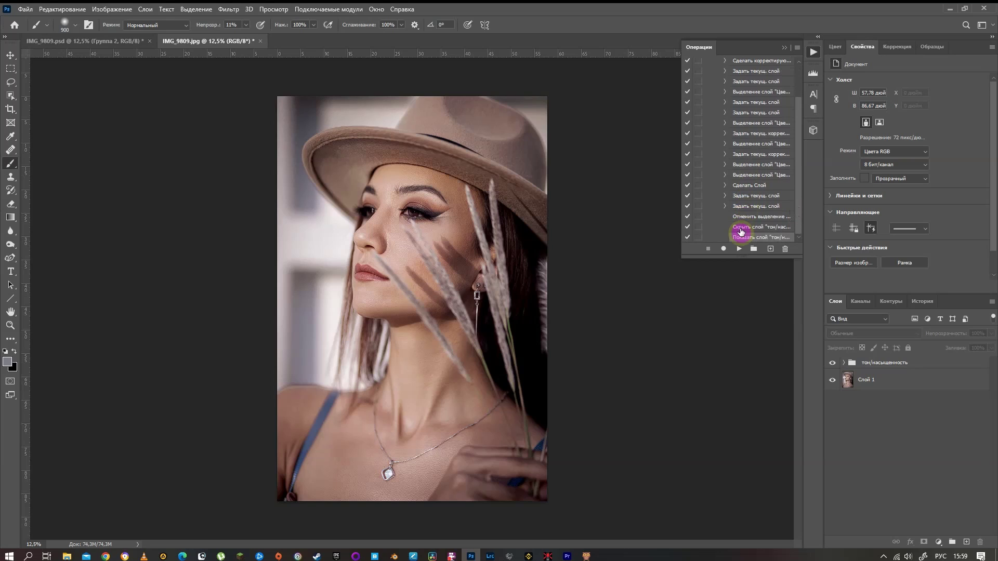
{"action": "scroll", "coordinate": [797, 219], "scroll_direction": "up", "scroll_amount": 3}
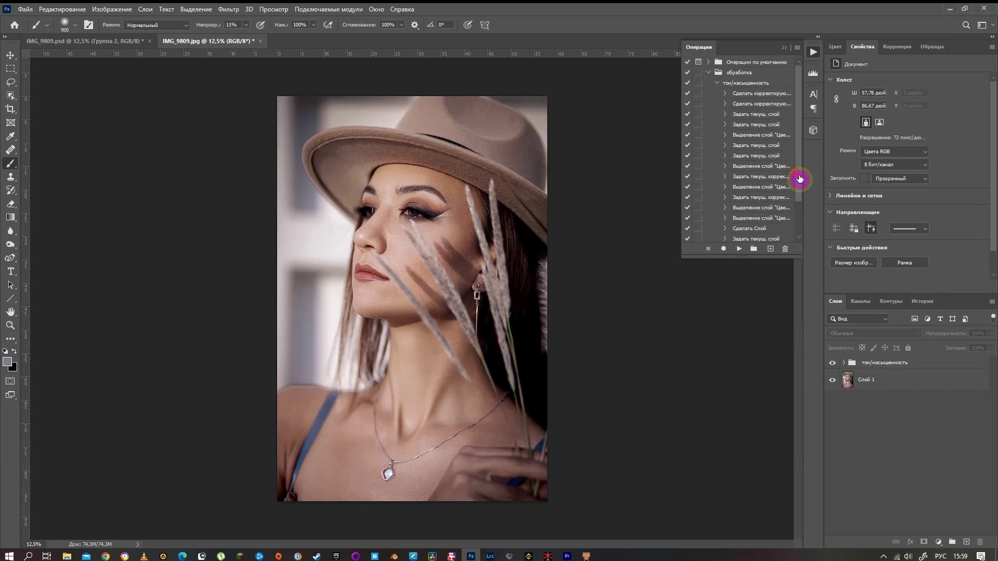
{"action": "left_click", "coordinate": [718, 84]}
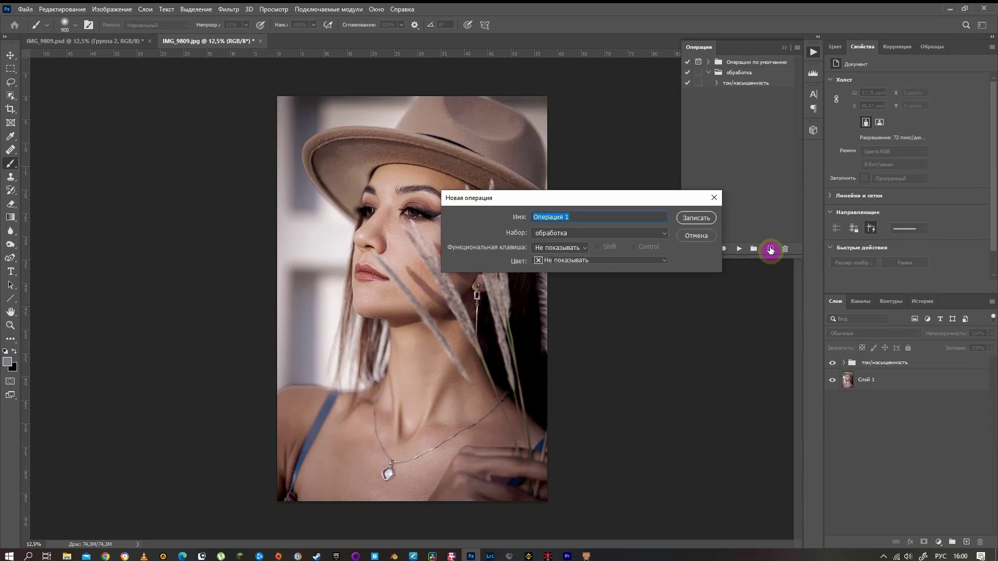
Step: Name the new action додж, start recording it, and close the Actions panel
{"action": "left_click_drag", "start_coordinate": [606, 217], "coordinate": [536, 222]}
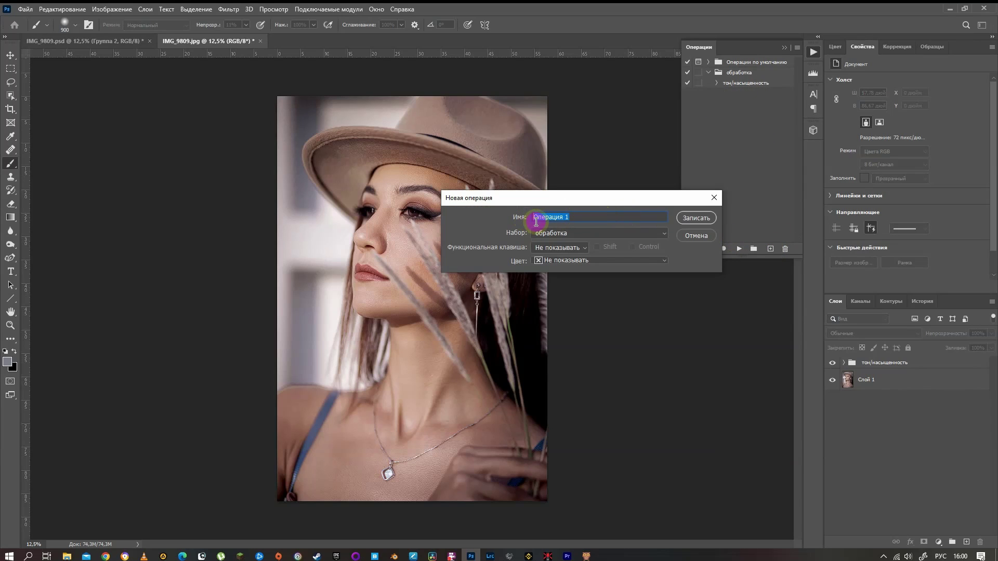
{"action": "type", "text": "додж"}
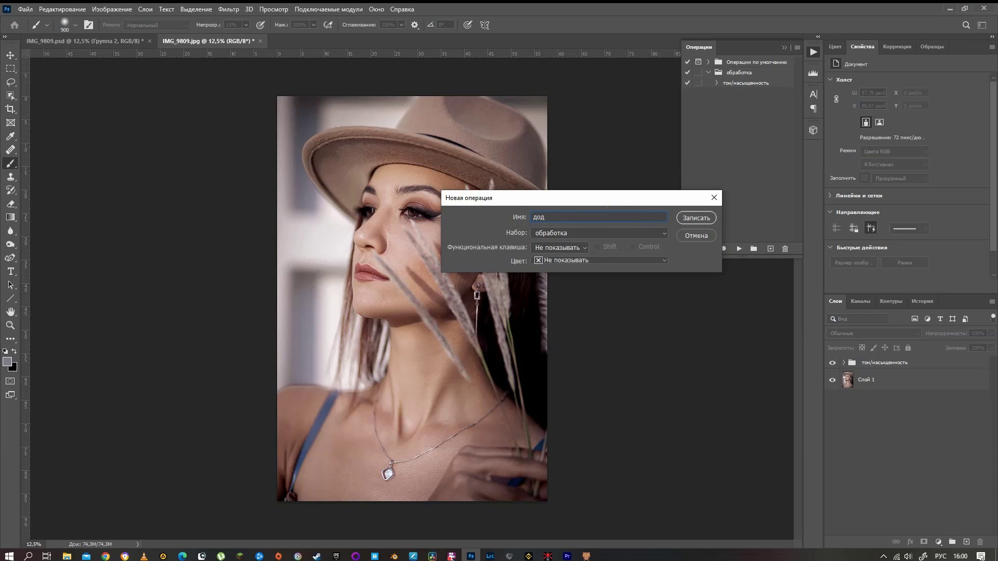
{"action": "left_click", "coordinate": [692, 219]}
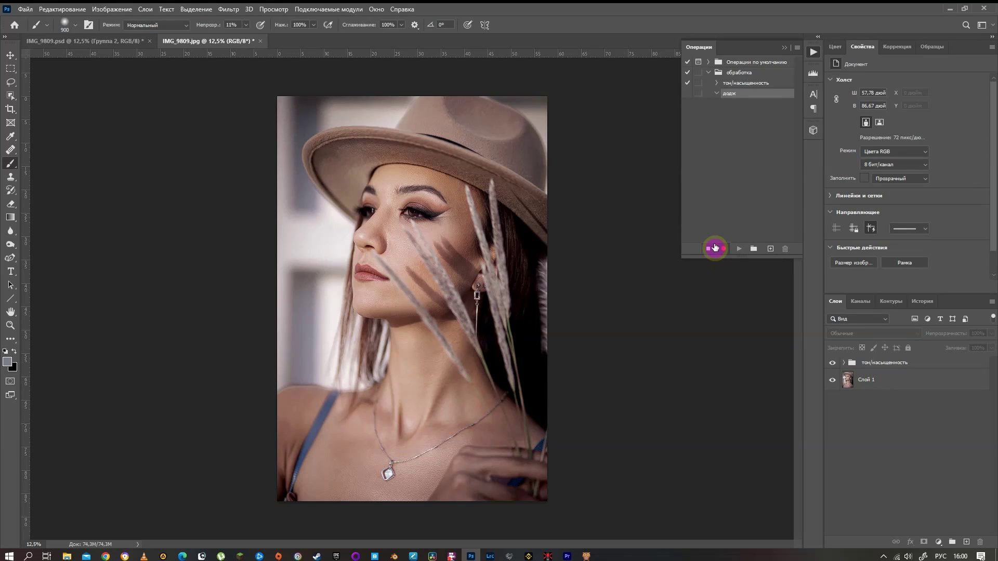
{"action": "left_click", "coordinate": [786, 50]}
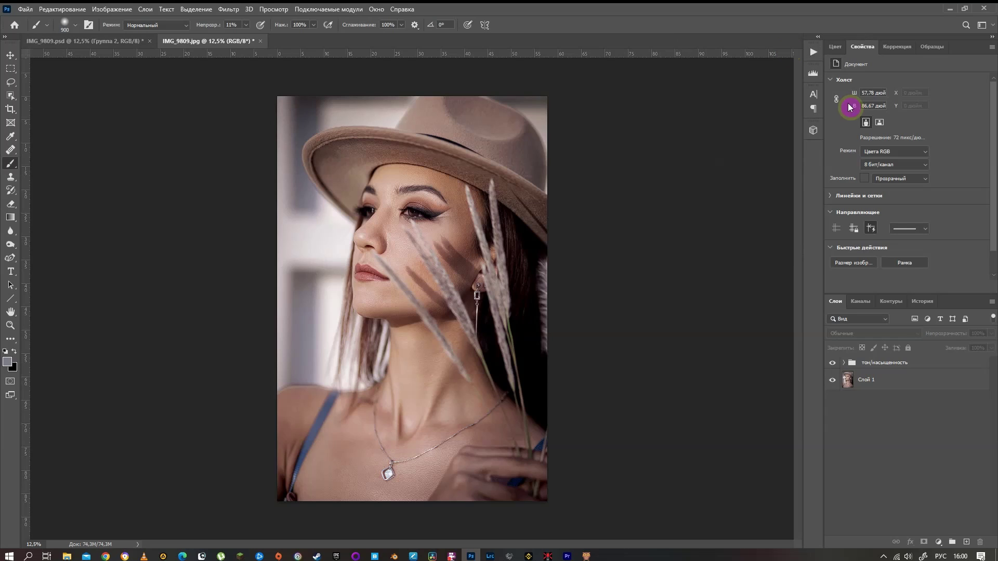
Step: Add two Curves adjustment layers and lift the top one's midtones to brighten
{"action": "left_click", "coordinate": [938, 542]}
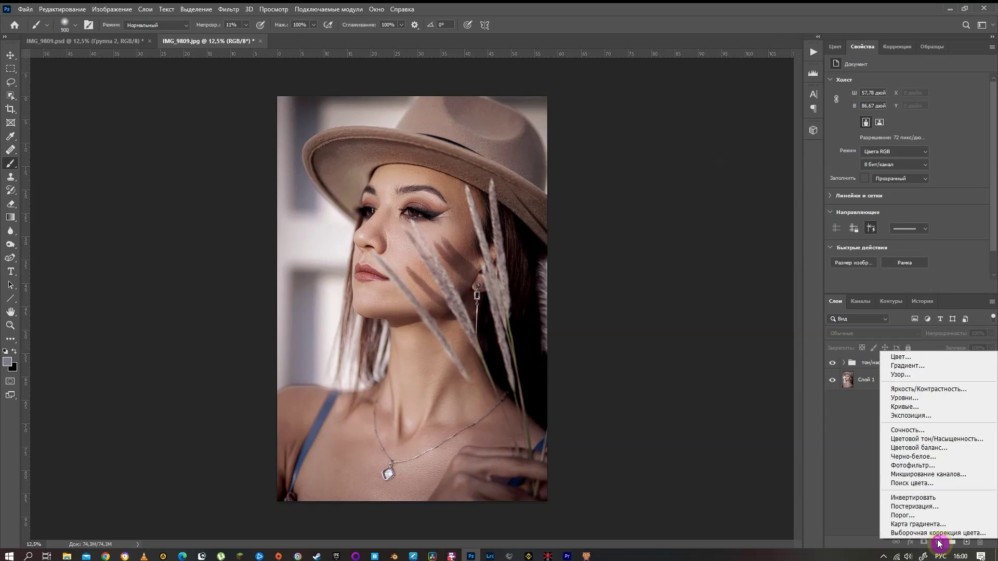
{"action": "left_click", "coordinate": [915, 407]}
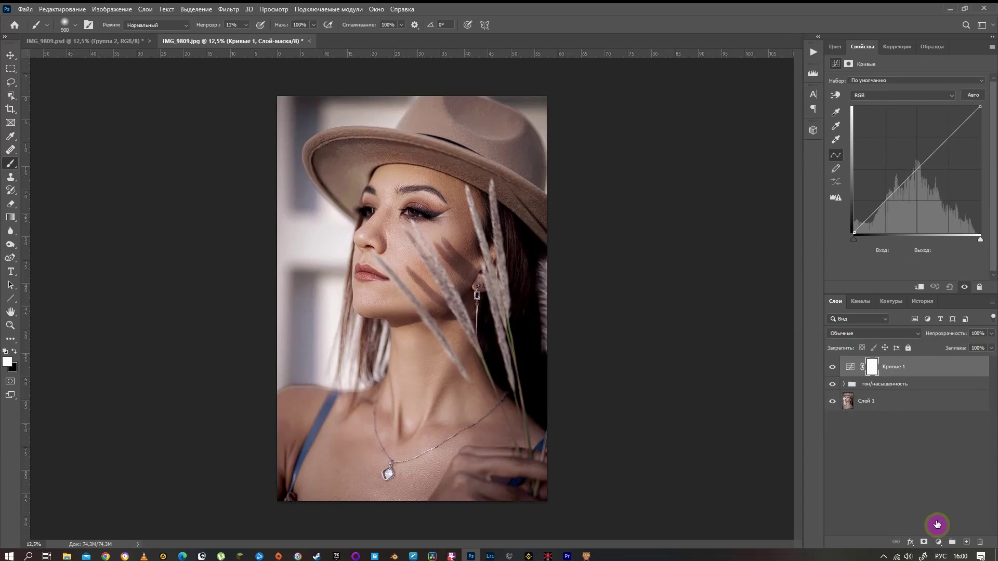
{"action": "left_click", "coordinate": [938, 541]}
{"action": "left_click", "coordinate": [917, 407]}
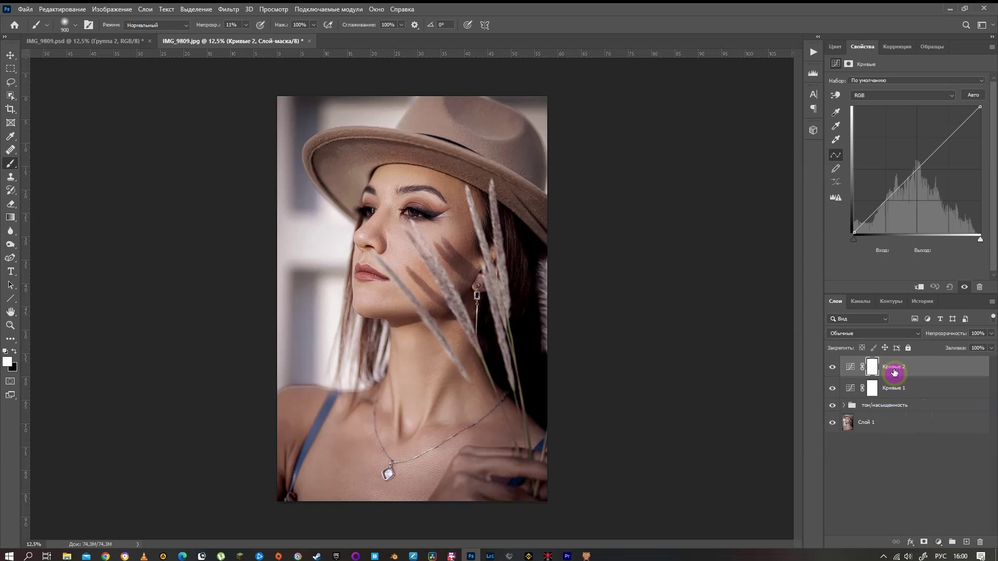
{"action": "left_click_drag", "start_coordinate": [910, 176], "coordinate": [909, 163]}
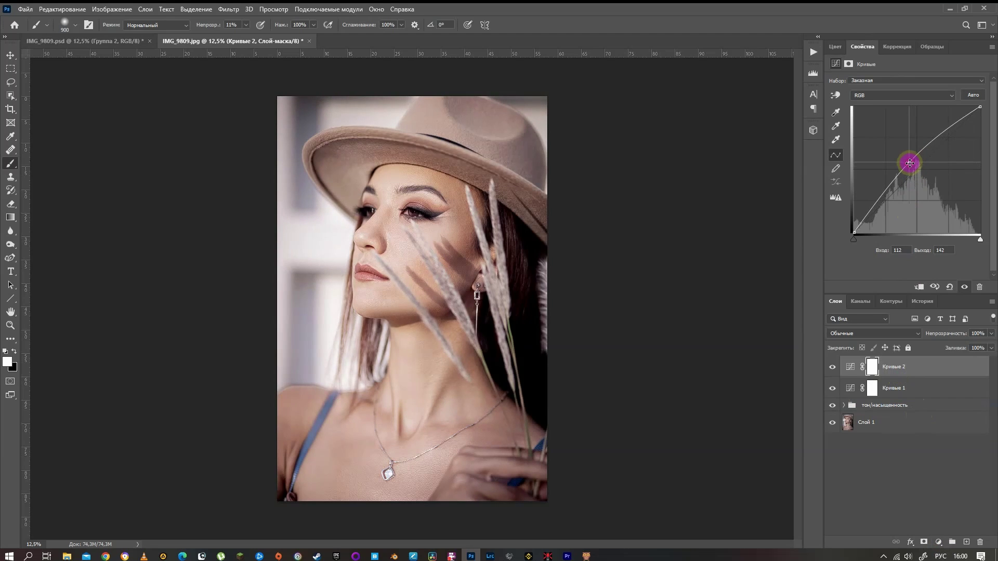
Step: Invert the Кривые 2 mask to black, rename the layer свет, and label it yellow
{"action": "key", "text": "ctrl+i"}
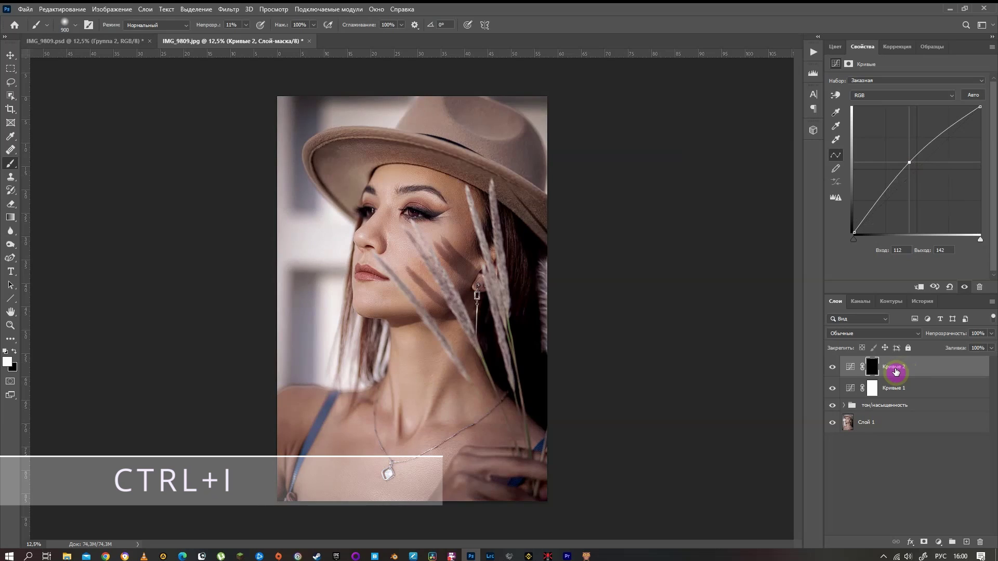
{"action": "double_click", "coordinate": [895, 369]}
{"action": "type", "text": "свет"}
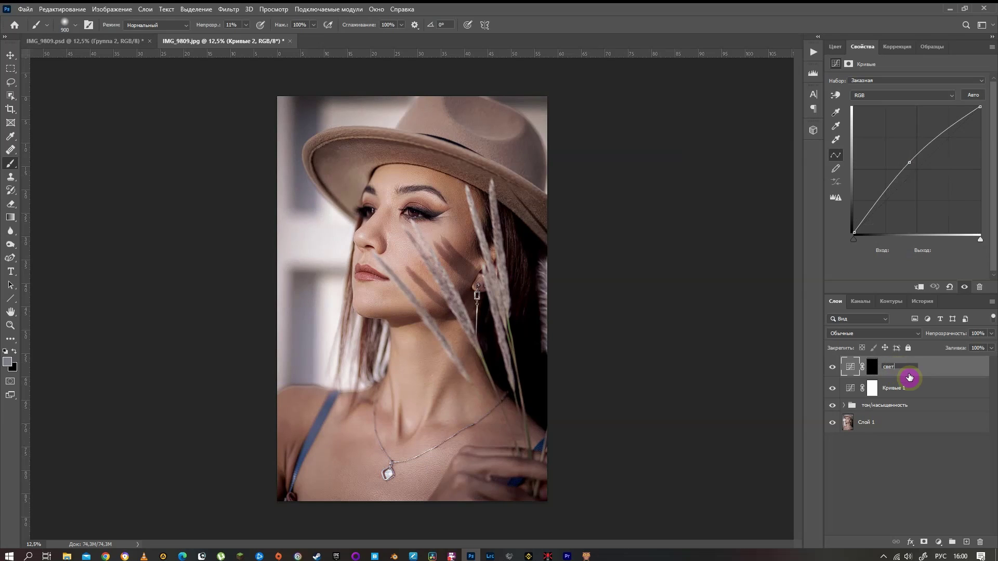
{"action": "key", "text": "Return"}
{"action": "right_click", "coordinate": [903, 368]}
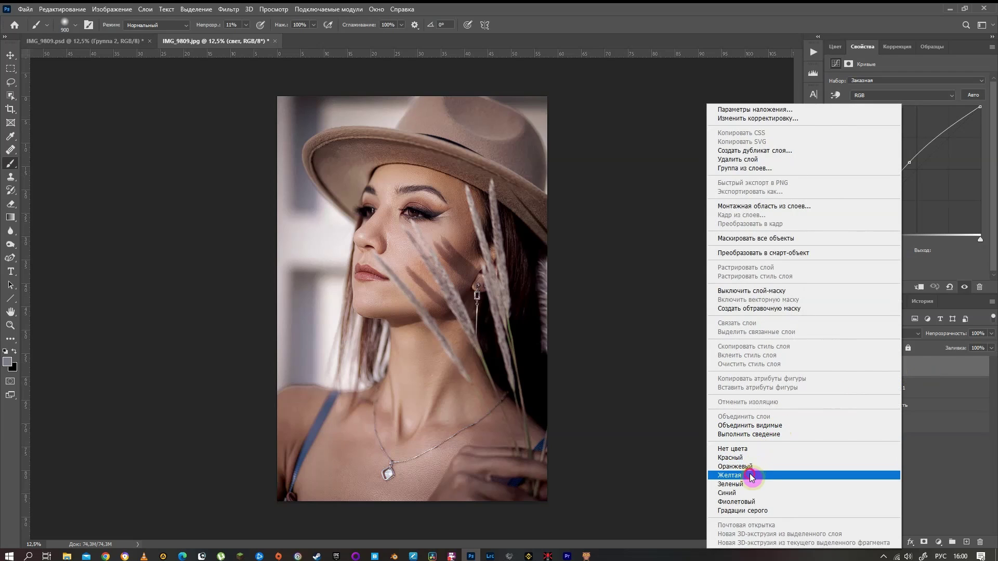
{"action": "left_click", "coordinate": [752, 466]}
Step: Pull Кривые 1's curve down, invert its mask to black, and rename it тень
{"action": "left_click", "coordinate": [898, 392]}
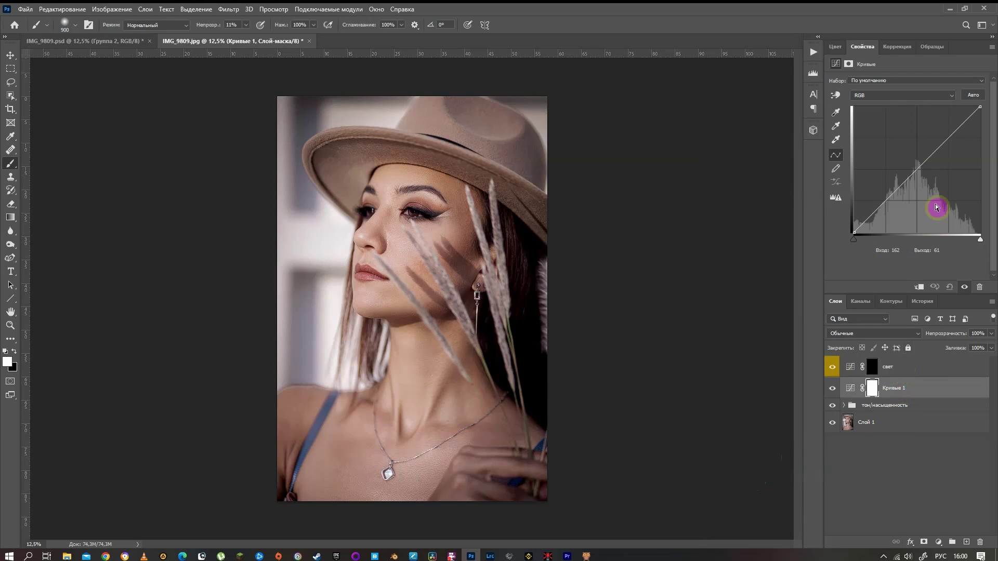
{"action": "left_click_drag", "start_coordinate": [921, 165], "coordinate": [922, 176]}
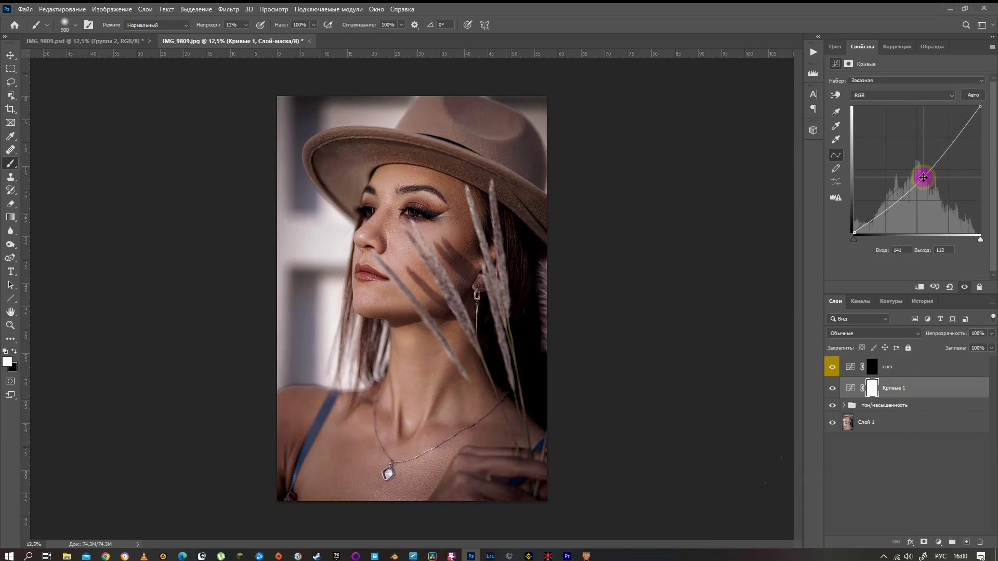
{"action": "key", "text": "ctrl+i"}
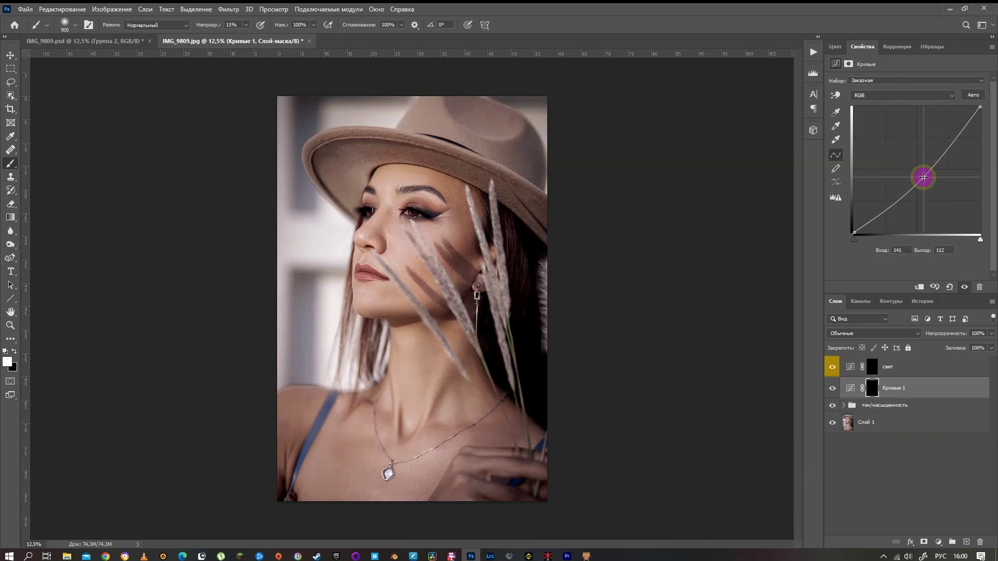
{"action": "double_click", "coordinate": [888, 388]}
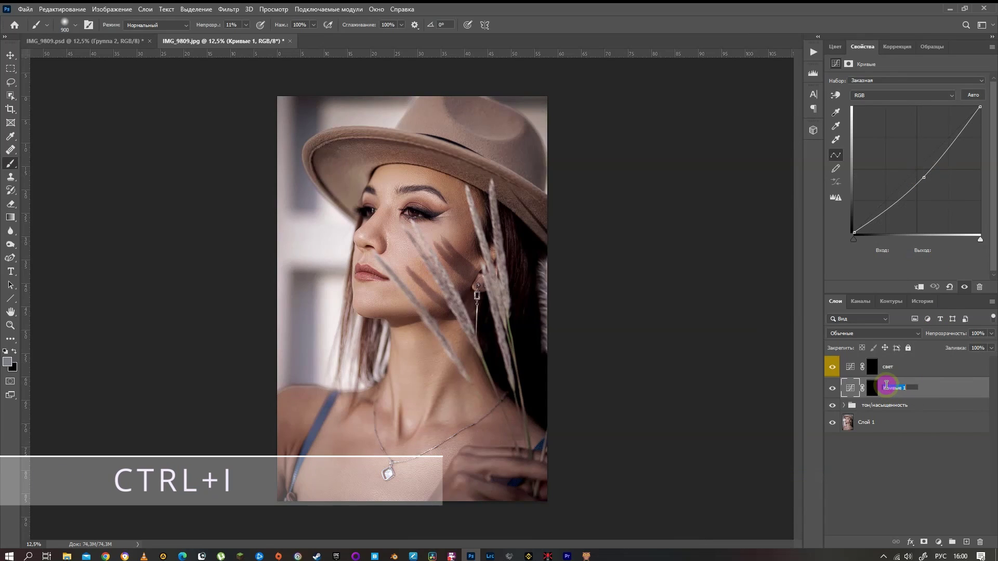
{"action": "type", "text": "те"}
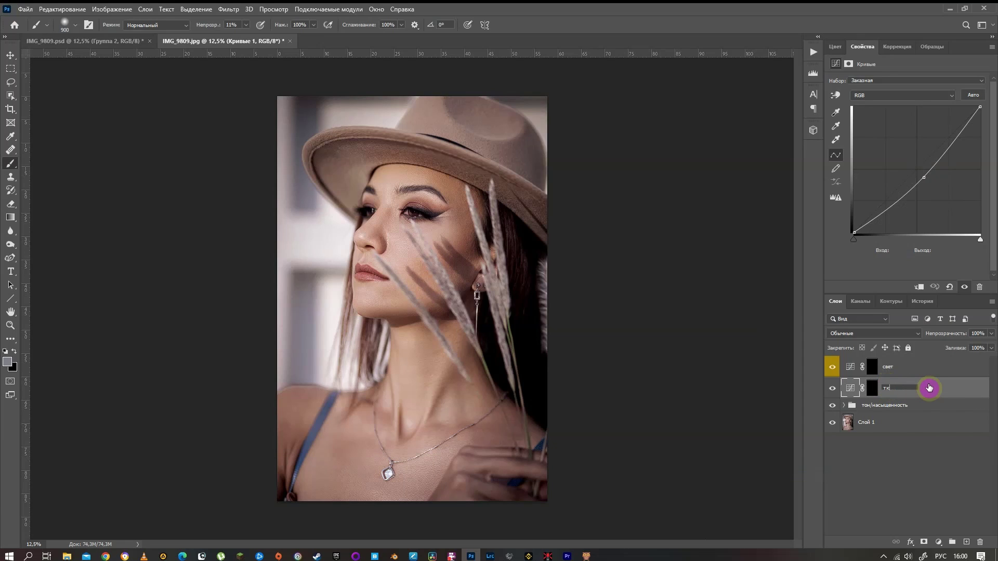
{"action": "type", "text": "ньень"}
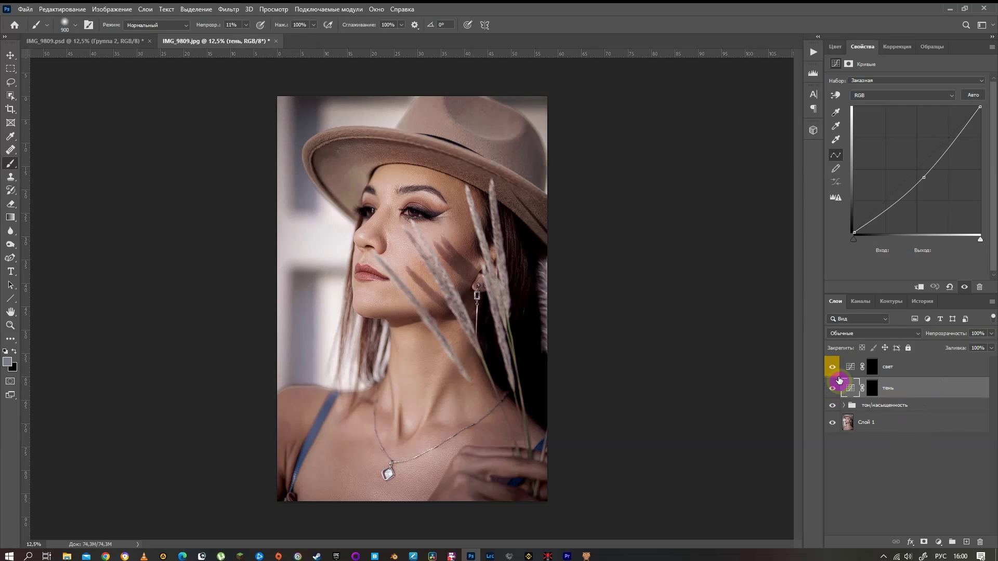
Step: Group the свет and тень layers with Ctrl+G and name the group додж
{"action": "left_click", "coordinate": [905, 374]}
{"action": "left_click", "coordinate": [909, 390], "text": "ctrl"}
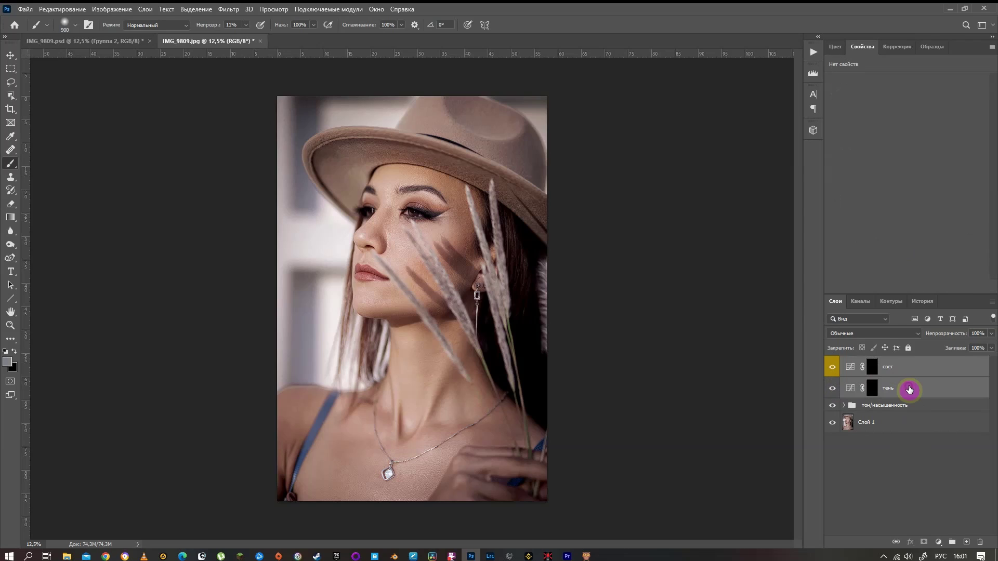
{"action": "key", "text": "ctrl+g"}
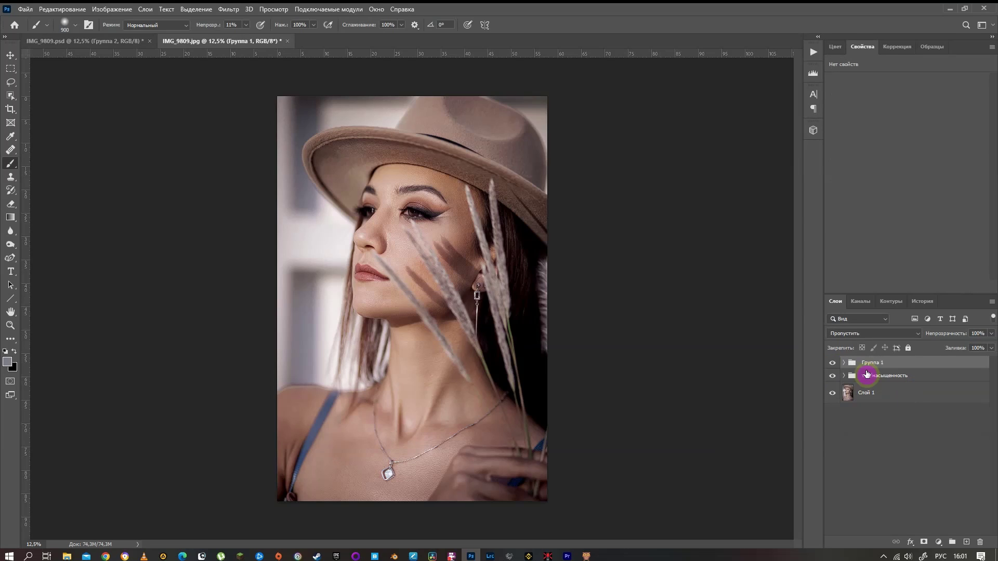
{"action": "double_click", "coordinate": [877, 363]}
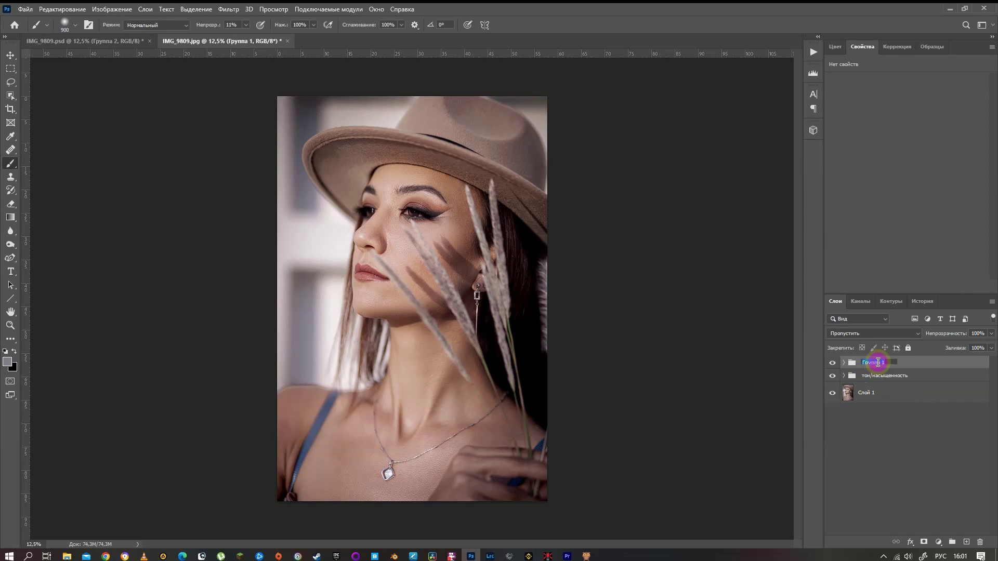
{"action": "type", "text": "додж"}
{"action": "key", "text": "Return"}
{"action": "left_click", "coordinate": [872, 453]}
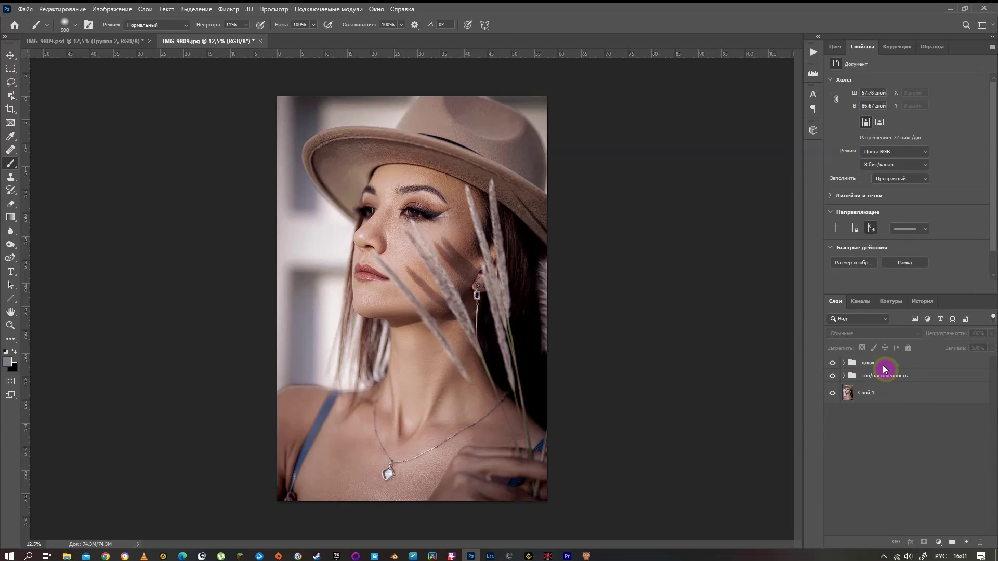
{"action": "left_click", "coordinate": [815, 55]}
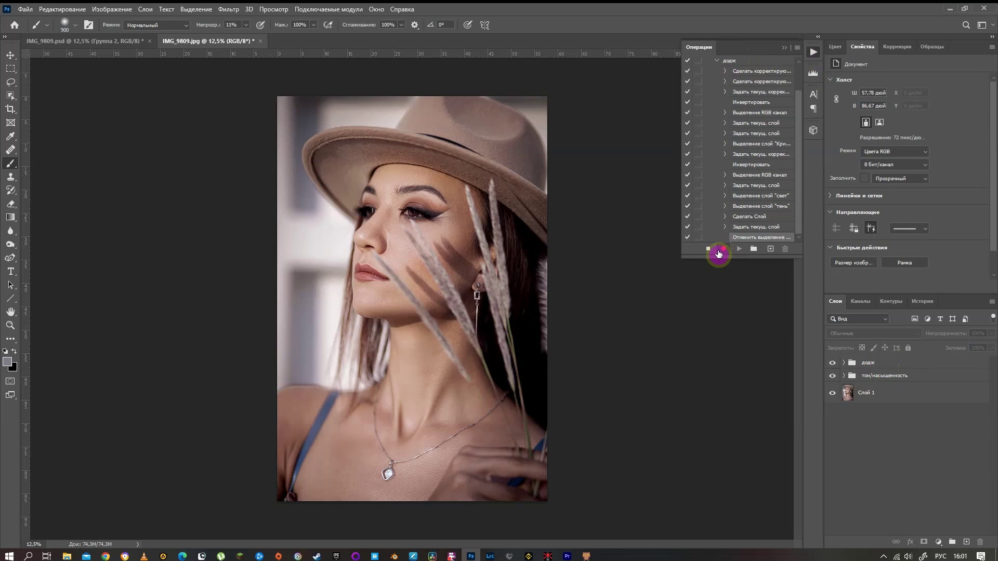
Step: Stop recording the додж action and collapse its steps in the обработка set
{"action": "left_click", "coordinate": [708, 250]}
{"action": "scroll", "coordinate": [800, 198], "scroll_direction": "up", "scroll_amount": 1}
{"action": "left_click", "coordinate": [737, 92]}
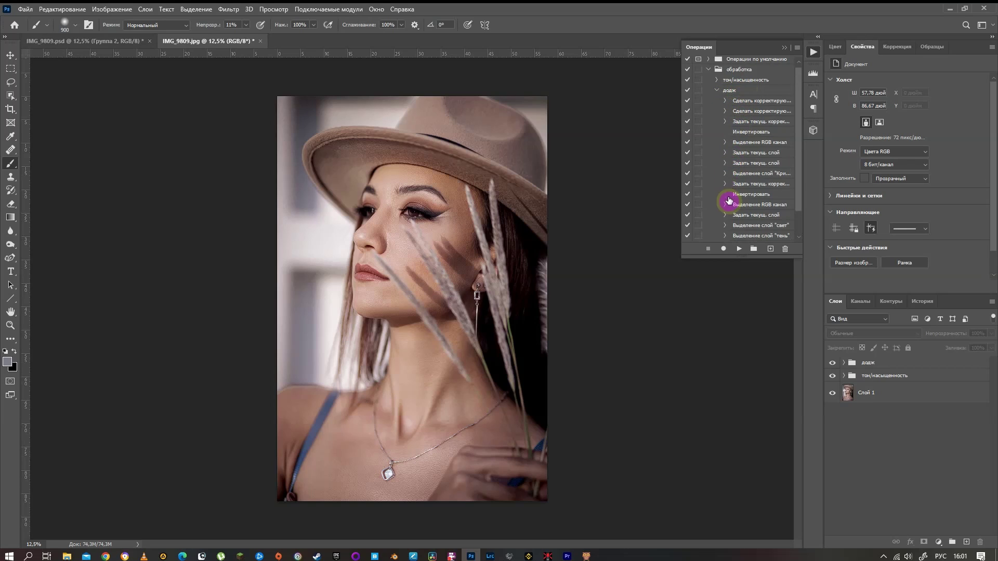
{"action": "left_click", "coordinate": [716, 91]}
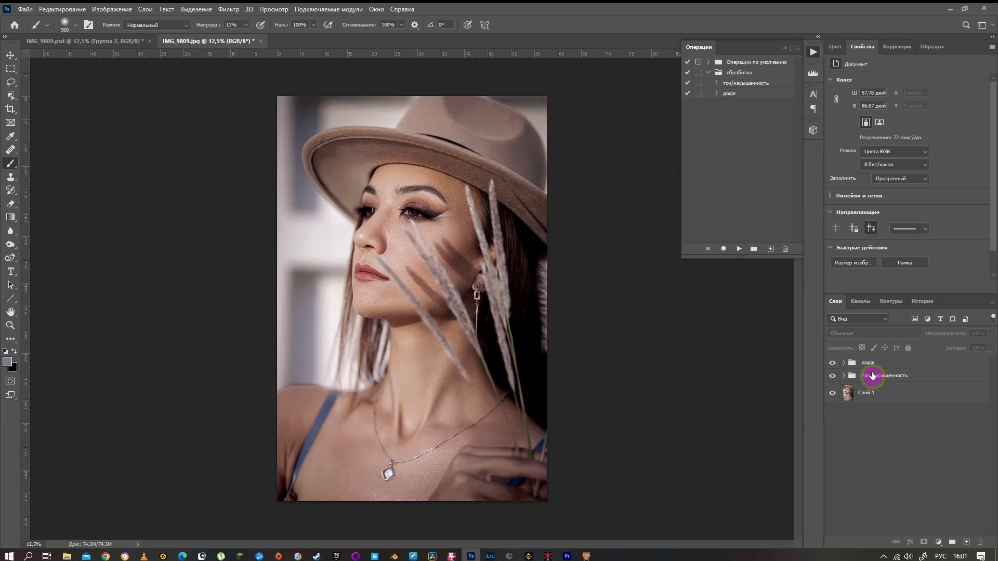
{"action": "left_click", "coordinate": [832, 375]}
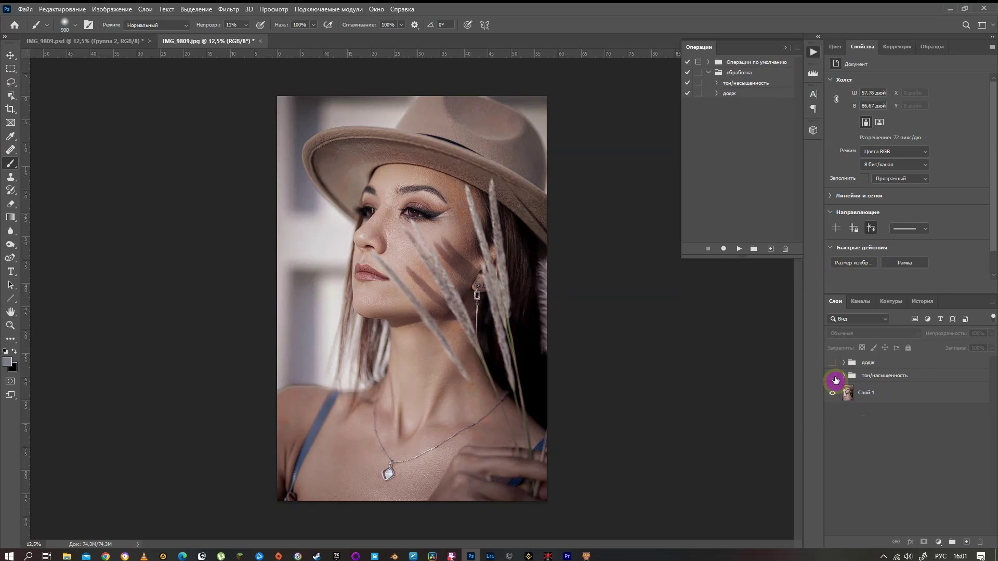
Step: Paint white over the face on the свет mask with an enlarged brush
{"action": "left_click", "coordinate": [832, 375]}
{"action": "left_click", "coordinate": [845, 365]}
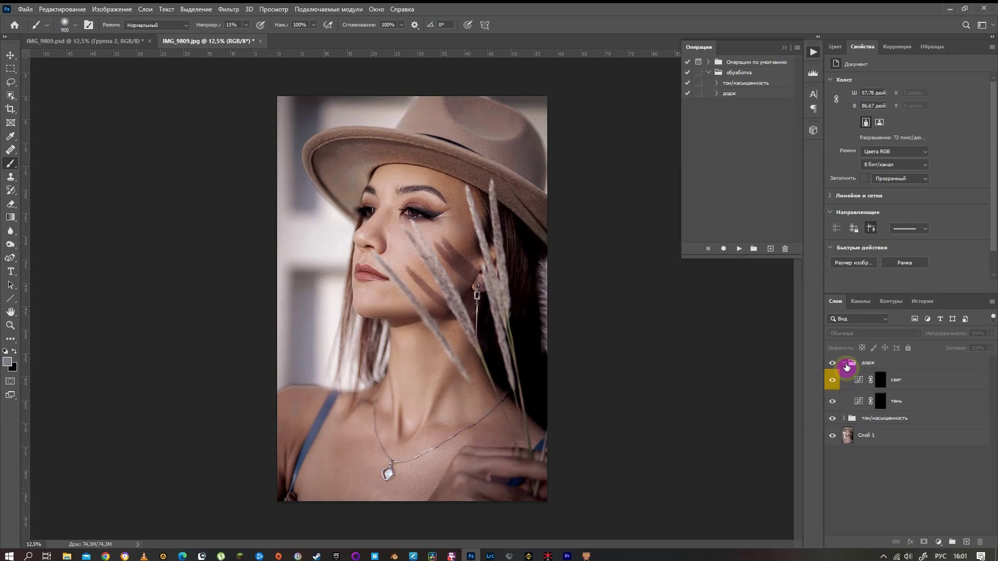
{"action": "left_click", "coordinate": [891, 381]}
{"action": "left_click", "coordinate": [377, 188]}
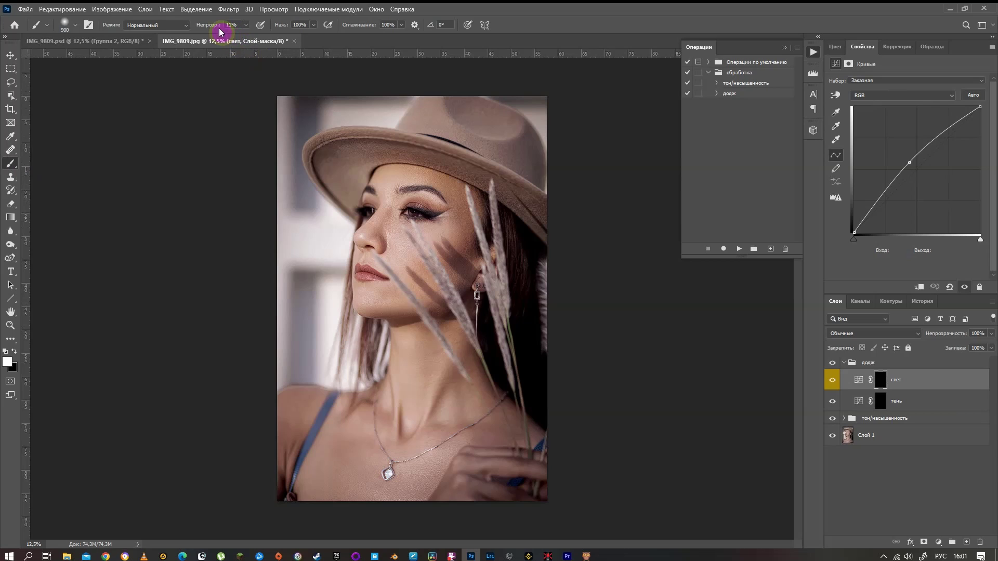
{"action": "key", "text": "bracketright"}
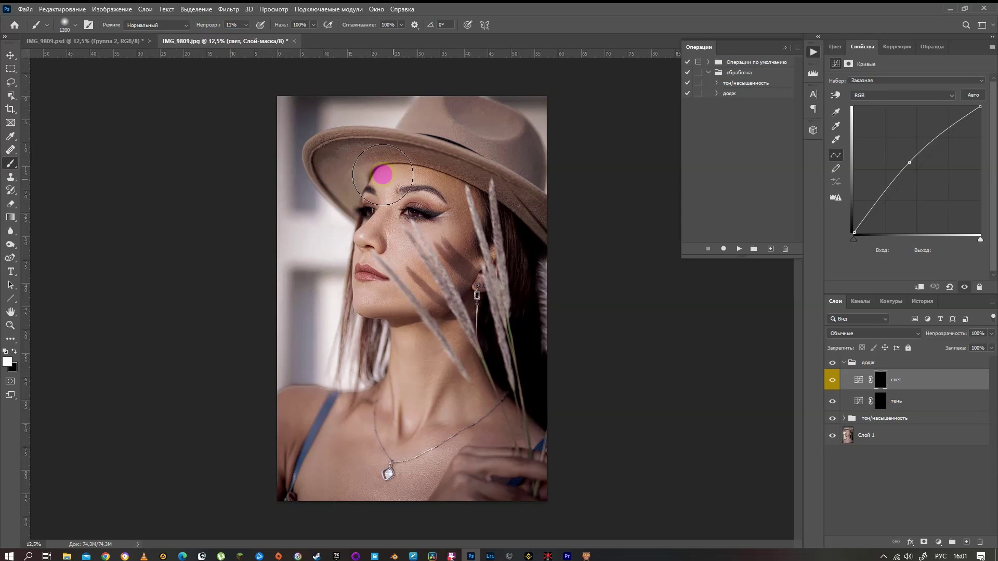
{"action": "key", "text": "bracketright"}
{"action": "key", "text": "bracketright"}
{"action": "key", "text": "bracketright"}
{"action": "left_click_drag", "start_coordinate": [443, 214], "coordinate": [419, 177]}
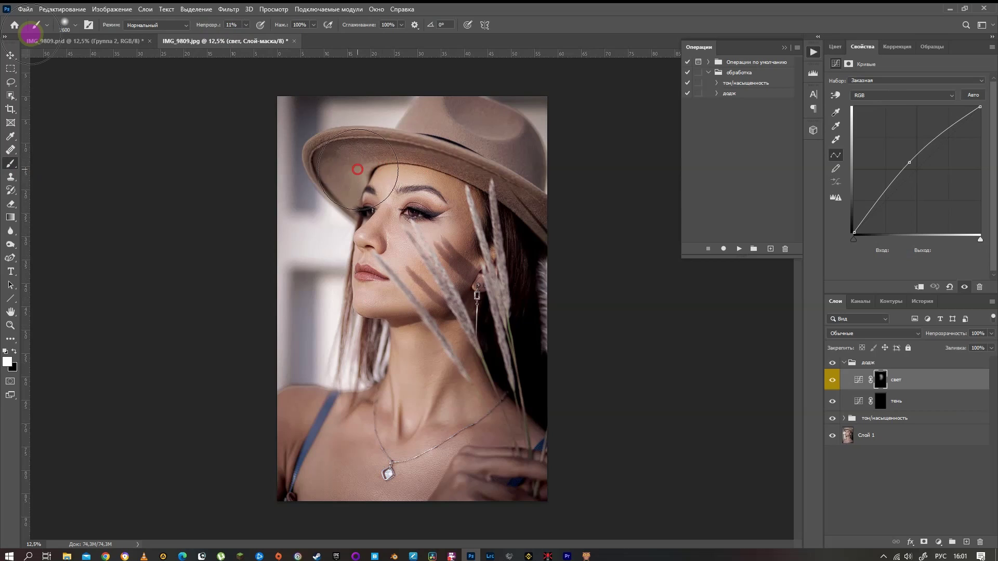
Step: Toggle свет, додж and тон/насыщенность visibility to compare, then collapse додж
{"action": "left_click", "coordinate": [831, 380]}
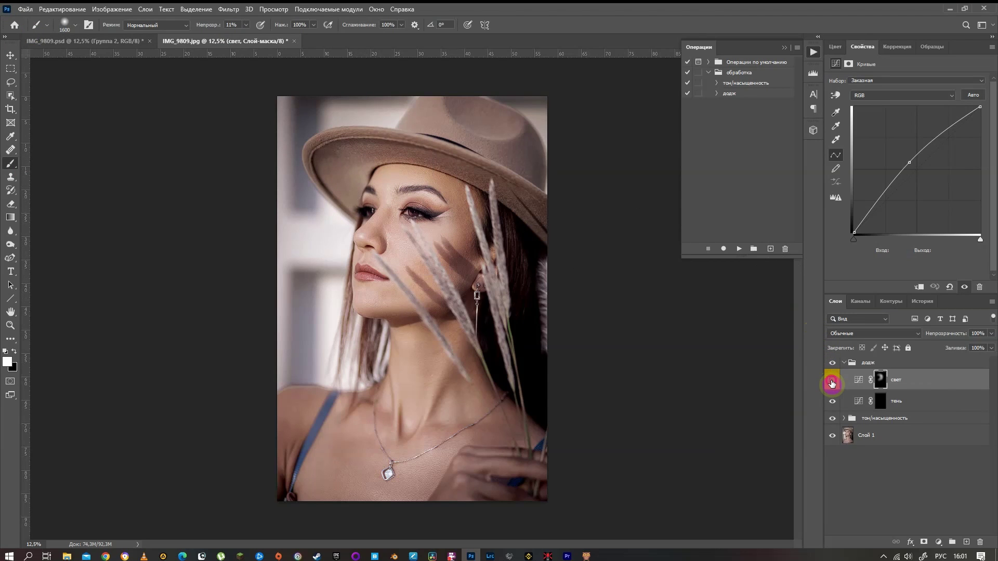
{"action": "left_click", "coordinate": [831, 383]}
{"action": "left_click", "coordinate": [831, 383]}
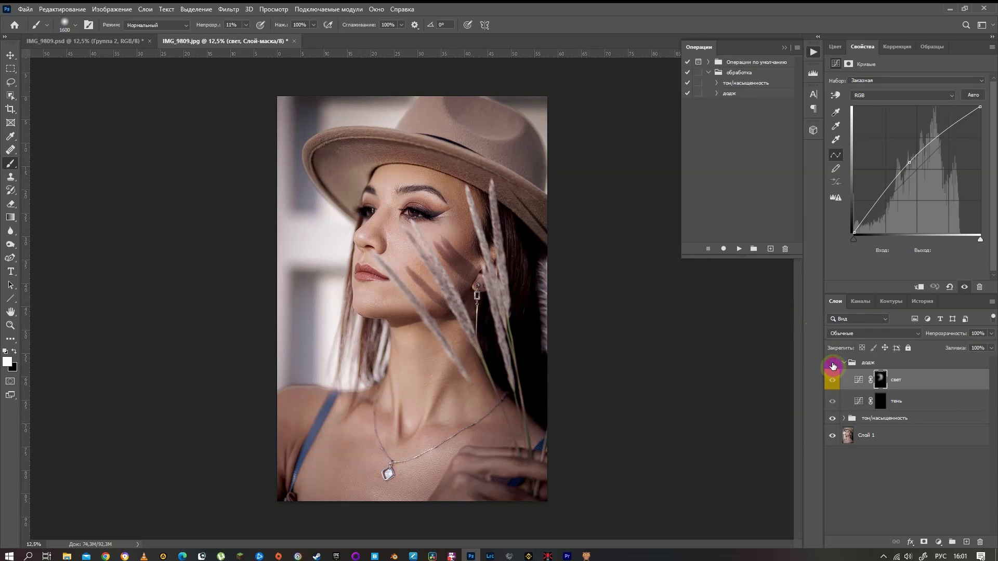
{"action": "left_click", "coordinate": [831, 380]}
{"action": "left_click", "coordinate": [831, 364]}
{"action": "left_click", "coordinate": [832, 419]}
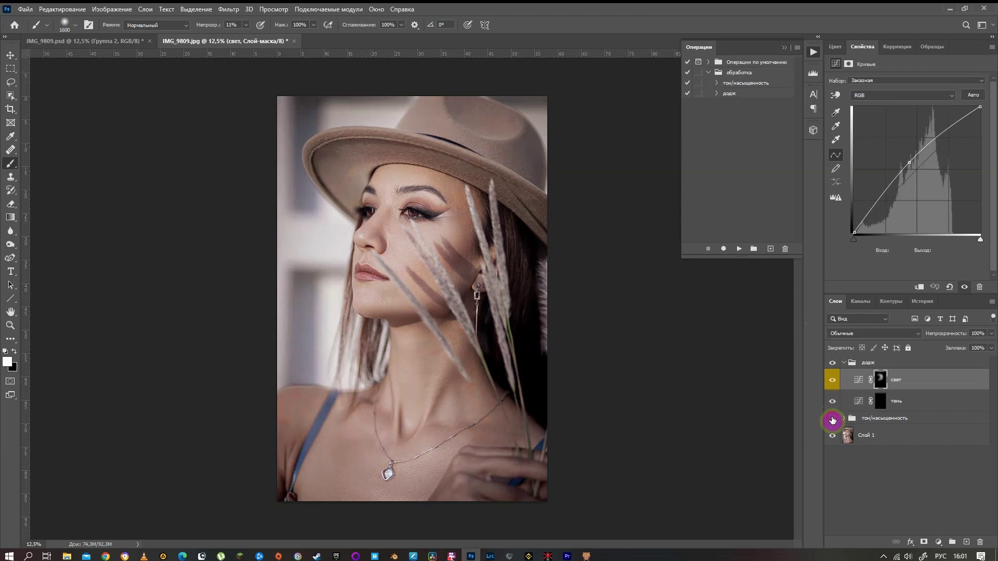
{"action": "left_click", "coordinate": [832, 419]}
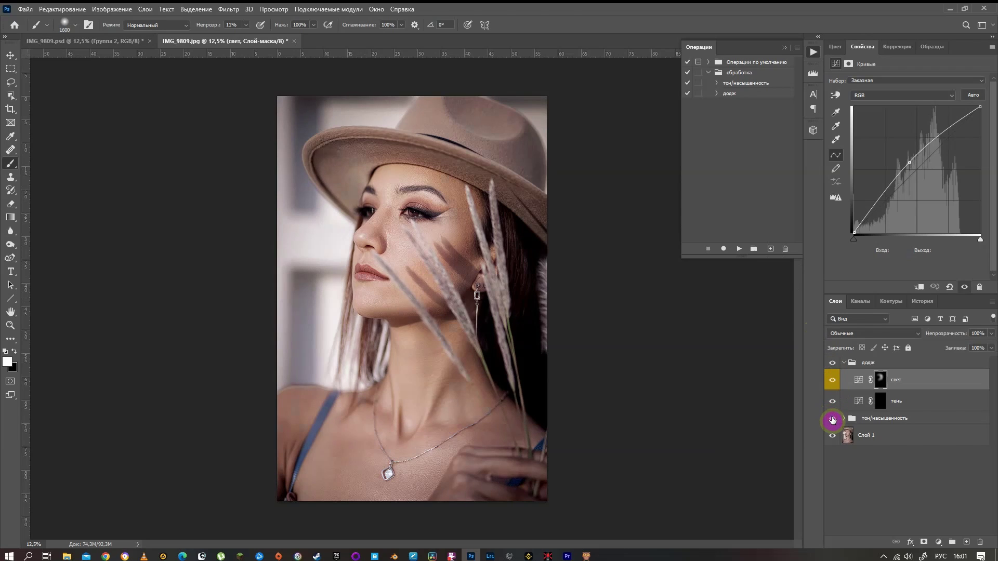
{"action": "left_click", "coordinate": [843, 362]}
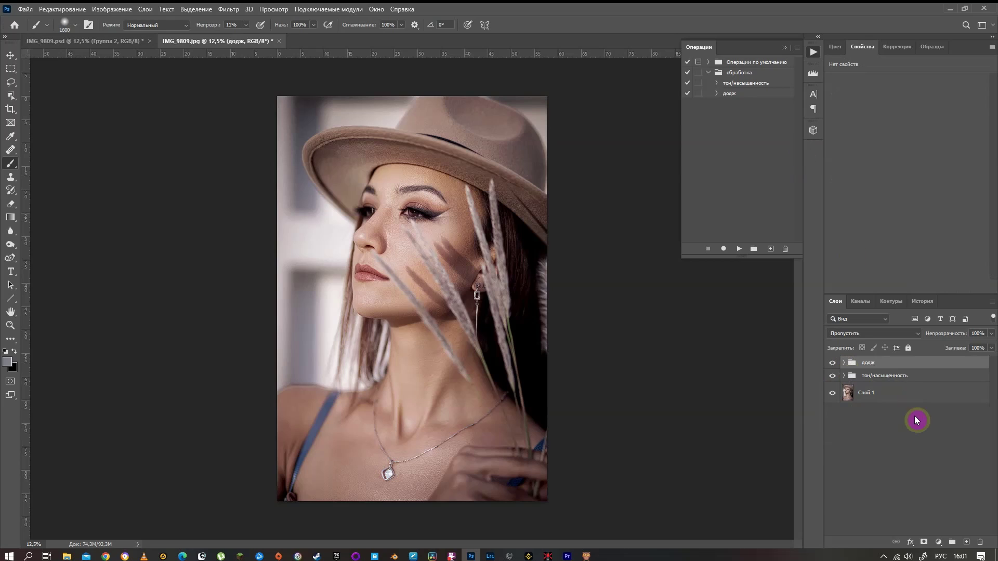
Step: Delete the тон/насыщенность and додж groups, close the actions list, and recheck Слой 1
{"action": "left_click", "coordinate": [895, 381]}
{"action": "left_click", "coordinate": [894, 367], "text": "shift"}
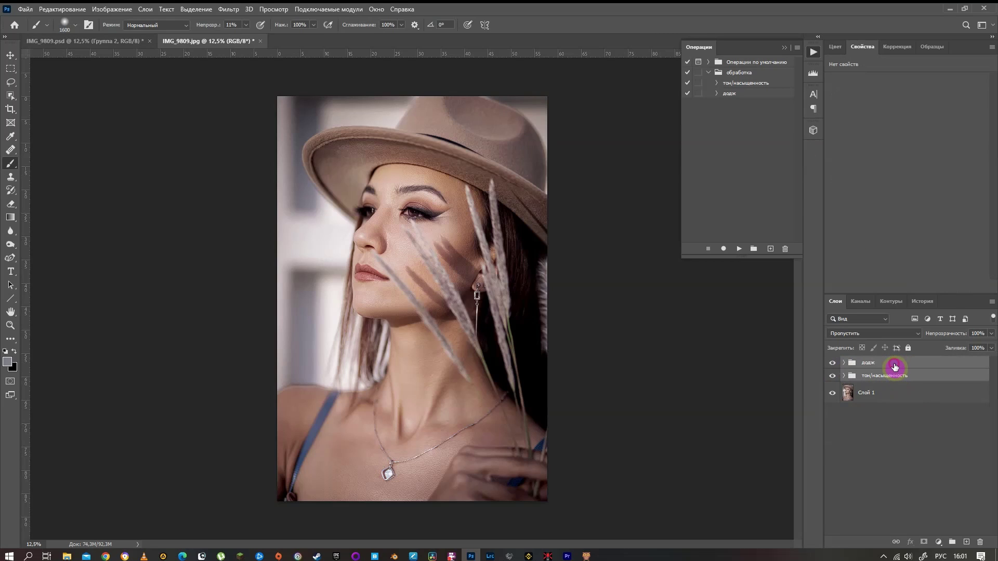
{"action": "key", "text": "Delete"}
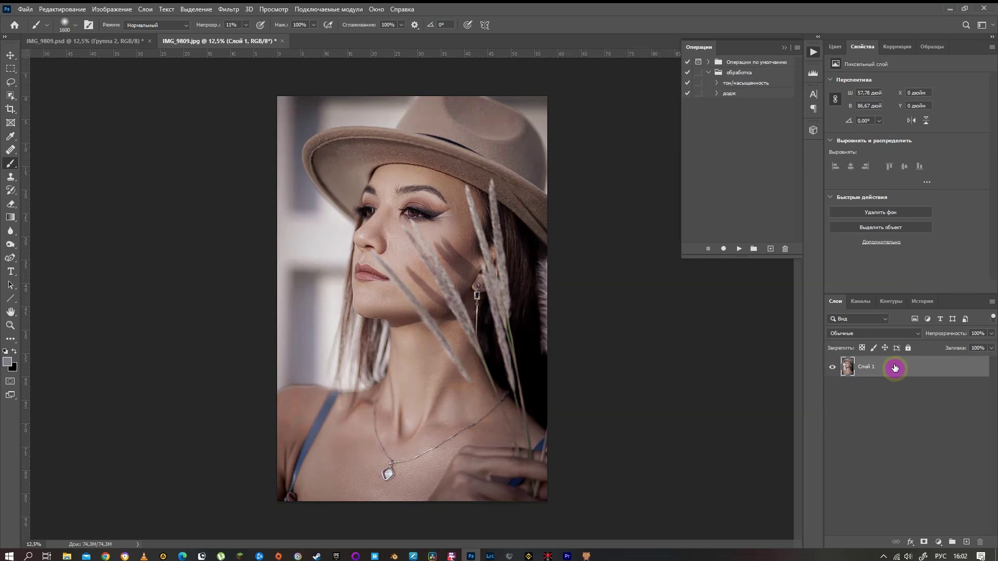
{"action": "left_click", "coordinate": [784, 48]}
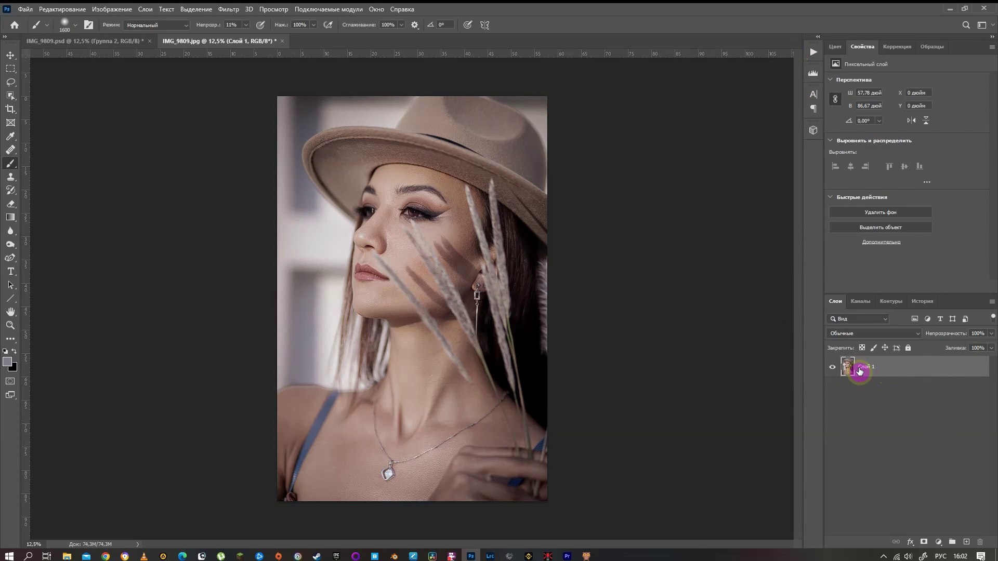
{"action": "left_click", "coordinate": [833, 368]}
{"action": "left_click", "coordinate": [832, 368]}
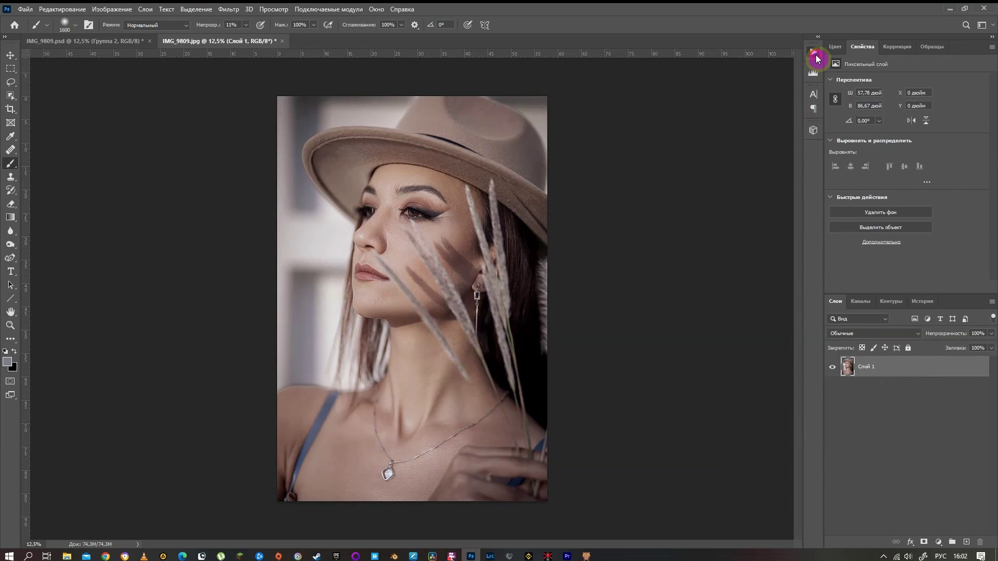
Step: Replay the тон/насыщенность action and inspect the rebuilt group's layers
{"action": "left_click", "coordinate": [813, 52]}
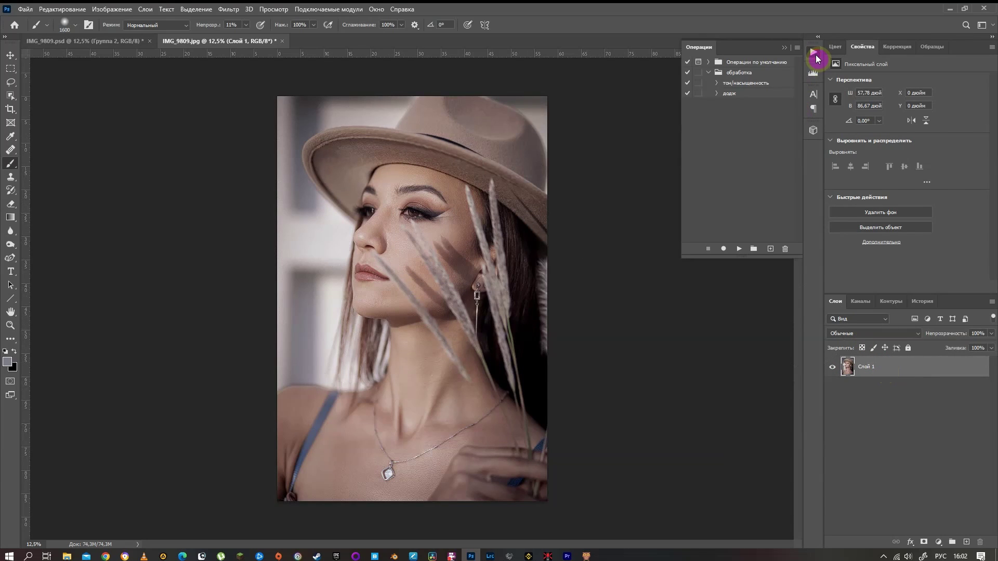
{"action": "left_click", "coordinate": [740, 84]}
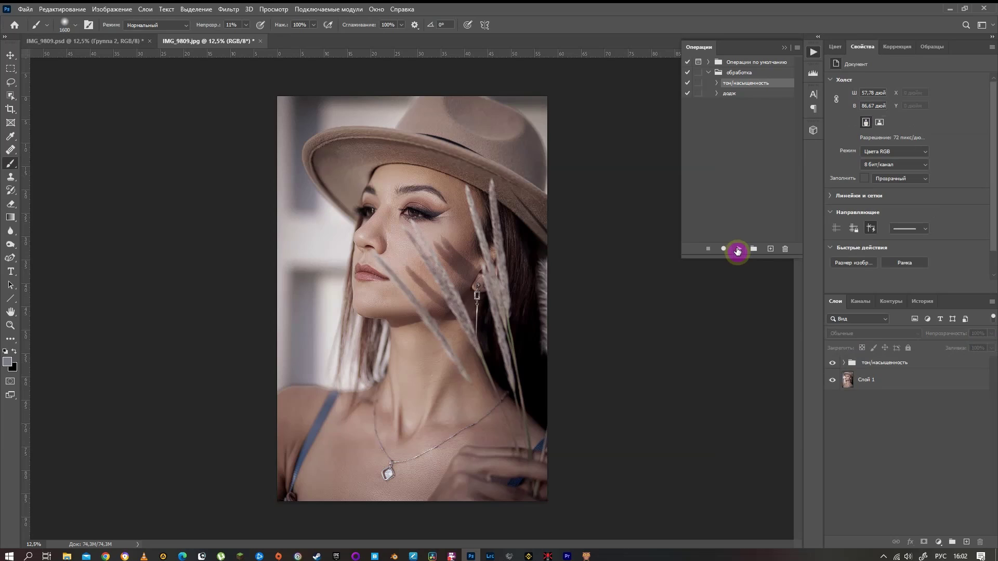
{"action": "left_click", "coordinate": [845, 363]}
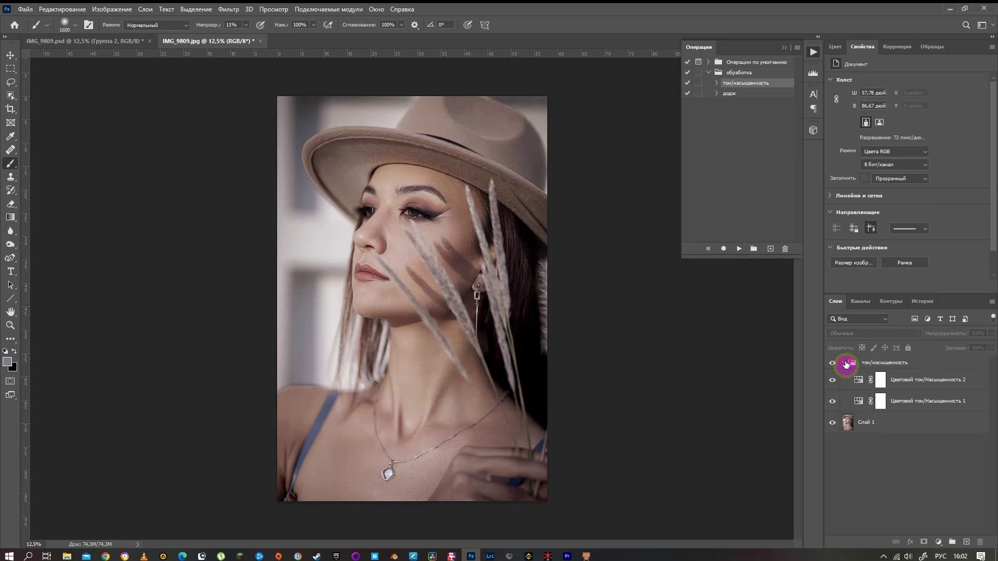
{"action": "left_click", "coordinate": [845, 363]}
{"action": "left_click", "coordinate": [845, 363]}
{"action": "left_click", "coordinate": [846, 363]}
Step: Replay the додж action and inspect the resulting свет and тень layers
{"action": "left_click", "coordinate": [742, 245]}
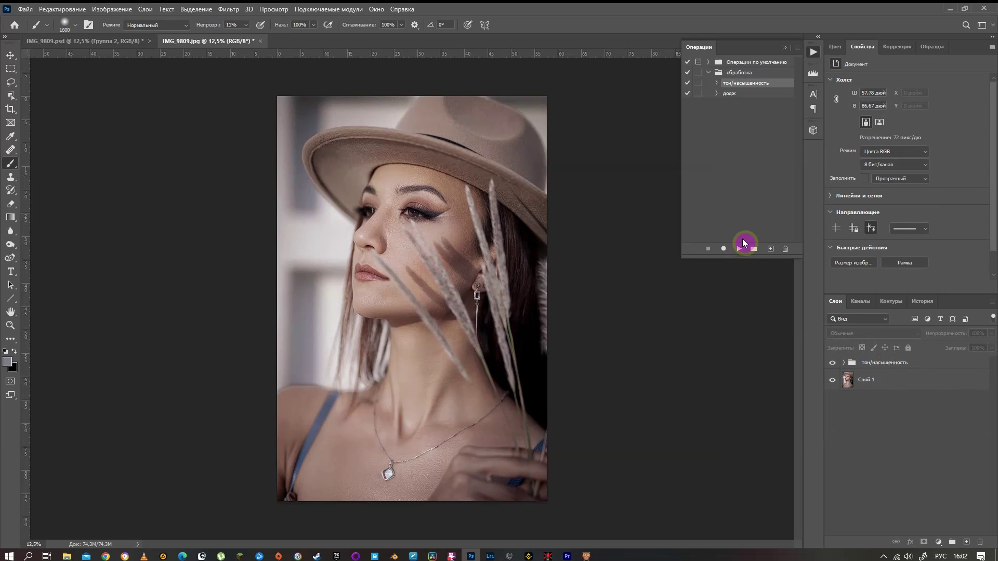
{"action": "left_click", "coordinate": [738, 96]}
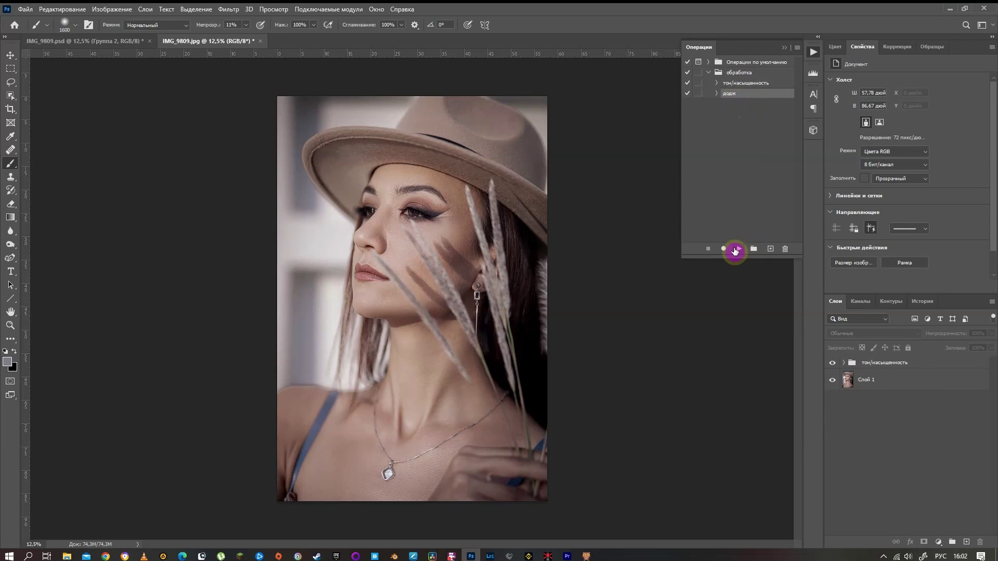
{"action": "left_click", "coordinate": [737, 250]}
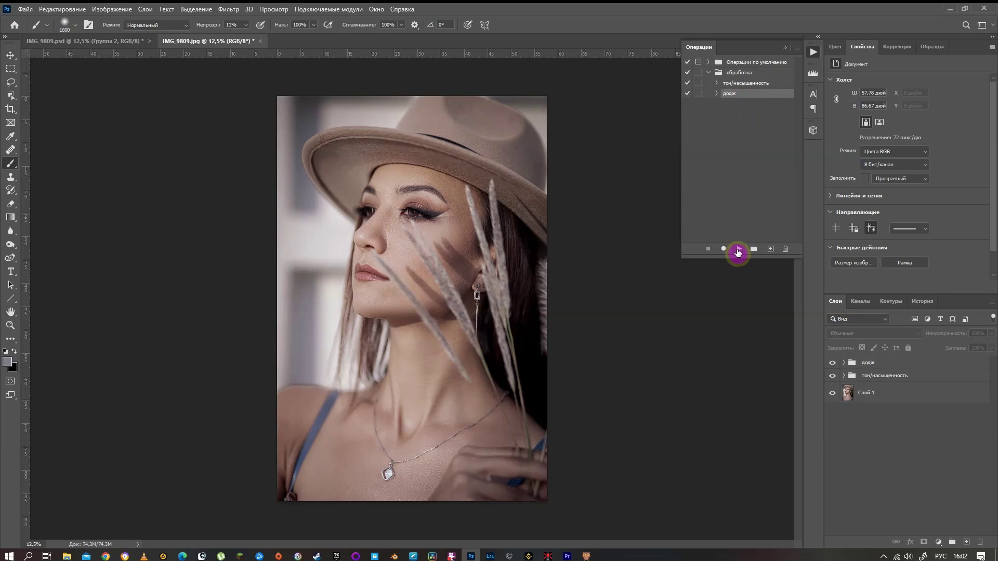
{"action": "left_click", "coordinate": [843, 362]}
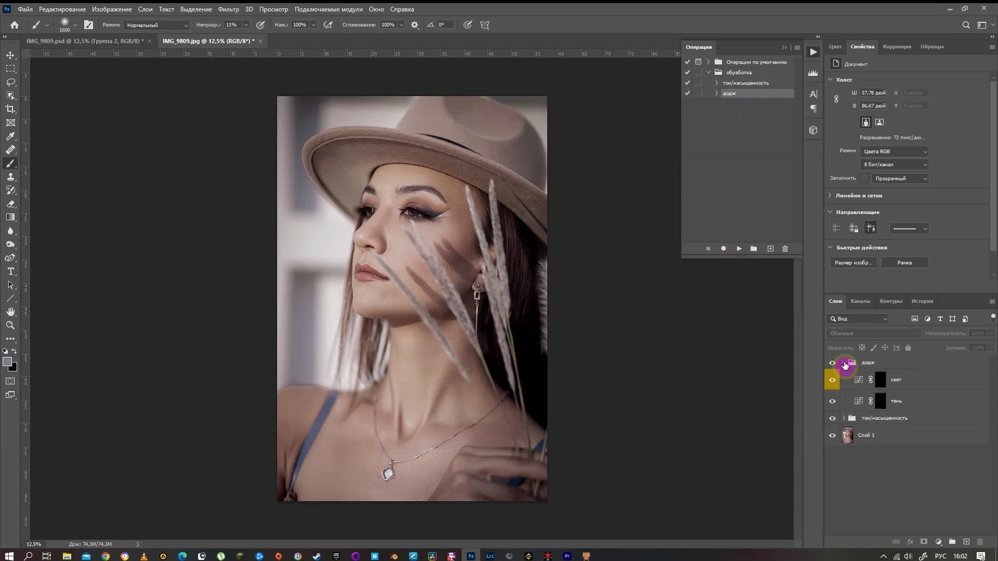
{"action": "left_click", "coordinate": [843, 364]}
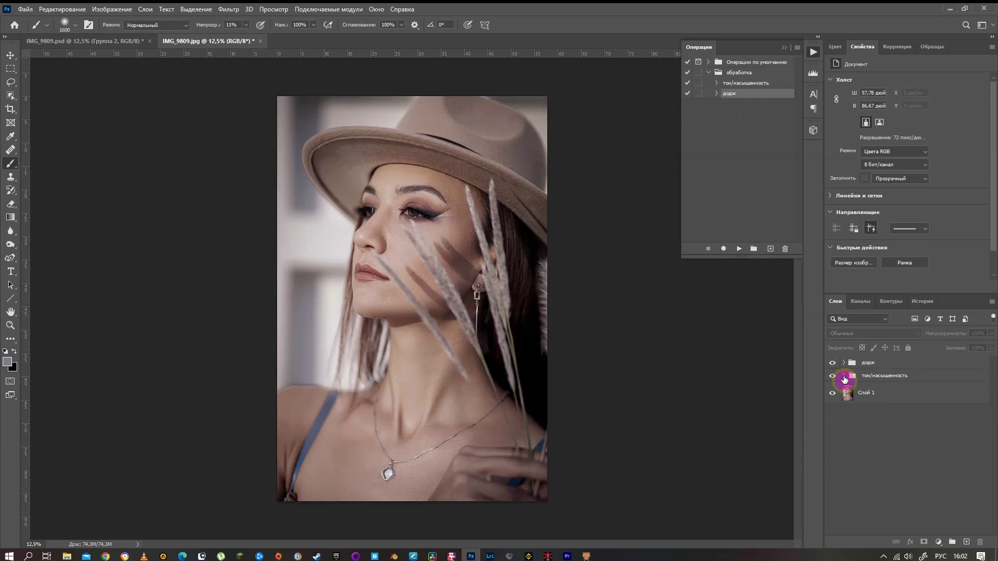
Step: Set fill to 5% on Цветовой тон/Насыщенность 2 and 8% on Цветовой тон/Насыщенность 1
{"action": "left_click", "coordinate": [844, 377]}
{"action": "left_click", "coordinate": [906, 398]}
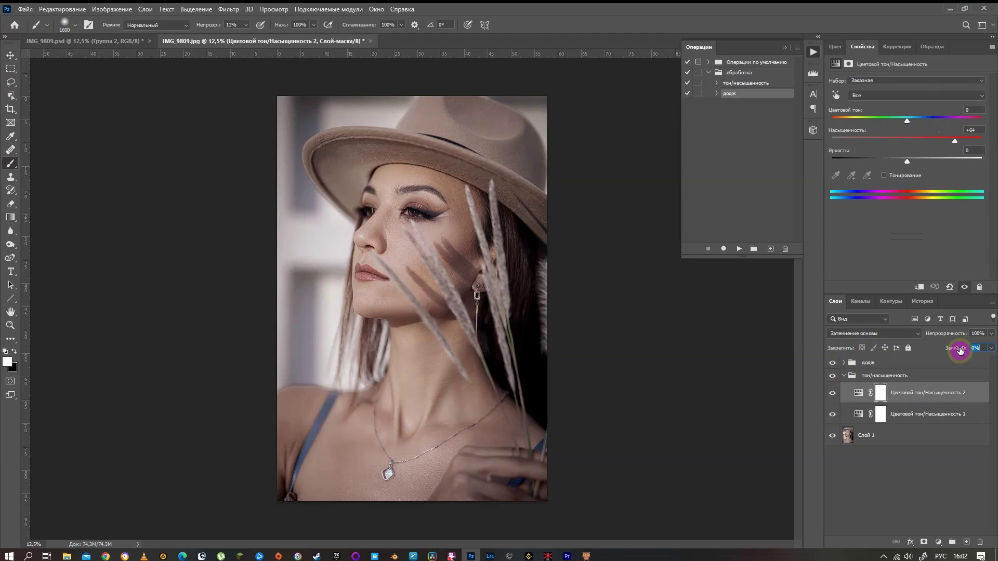
{"action": "type", "text": "5"}
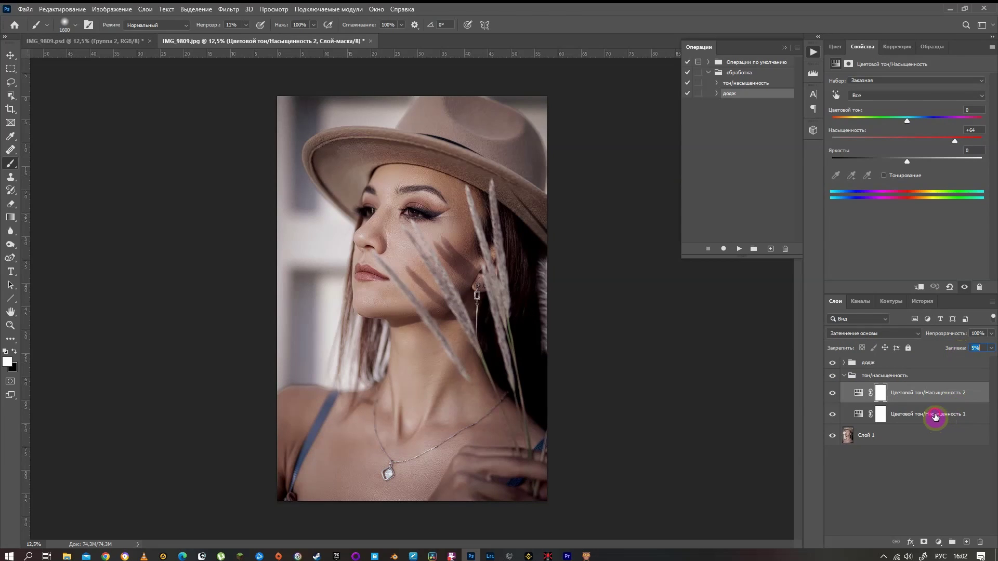
{"action": "left_click", "coordinate": [935, 417]}
{"action": "left_click", "coordinate": [958, 348]}
{"action": "type", "text": "8"}
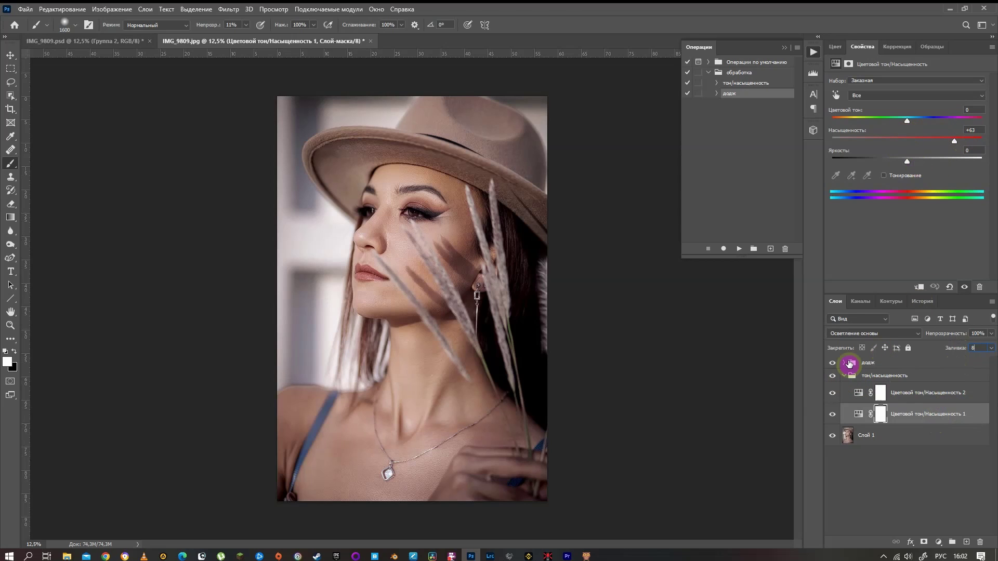
{"action": "left_click", "coordinate": [843, 375]}
Step: Brush light onto the cheek on the свет mask, shadow on forehead and temple on тень
{"action": "left_click", "coordinate": [832, 377]}
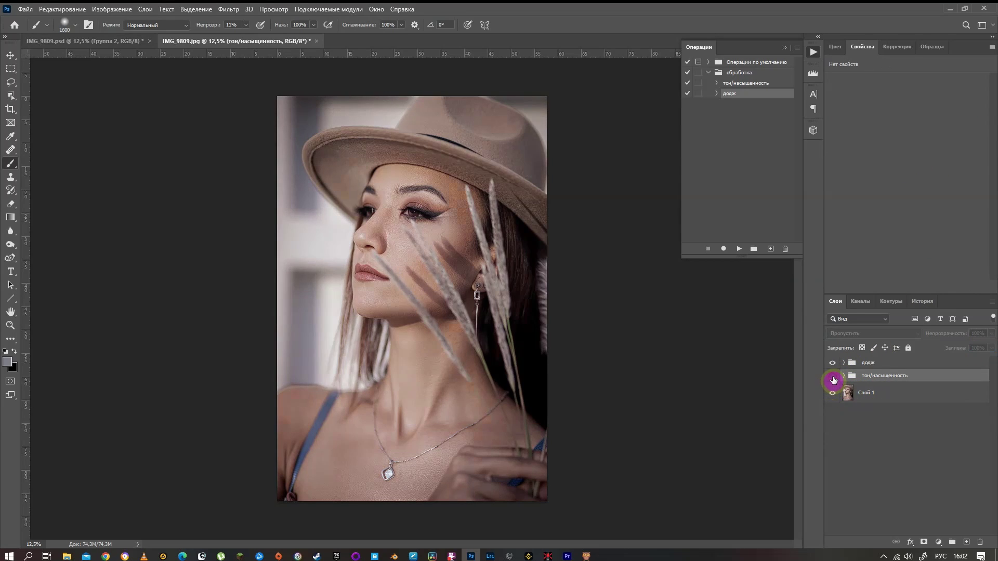
{"action": "left_click", "coordinate": [843, 362]}
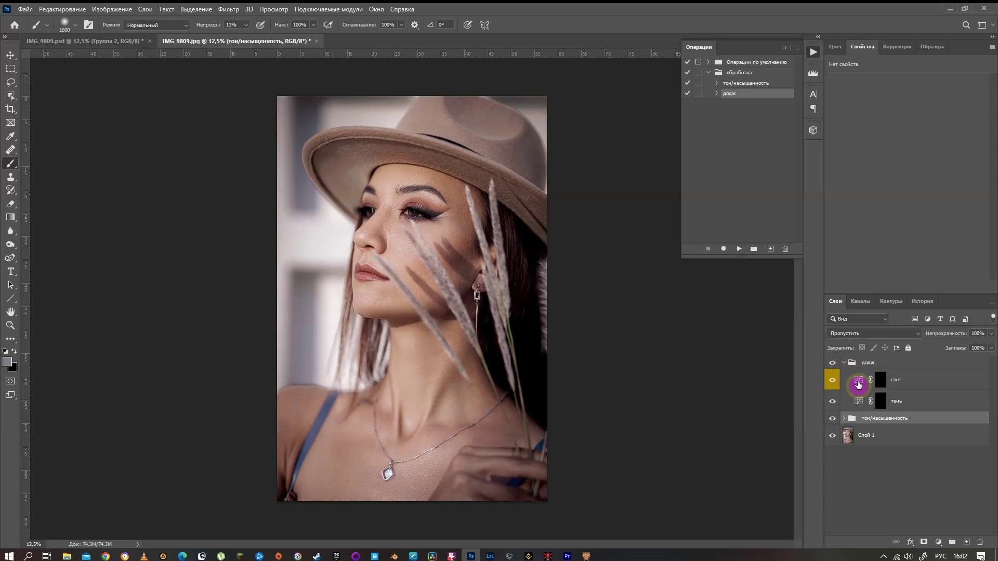
{"action": "left_click", "coordinate": [880, 382]}
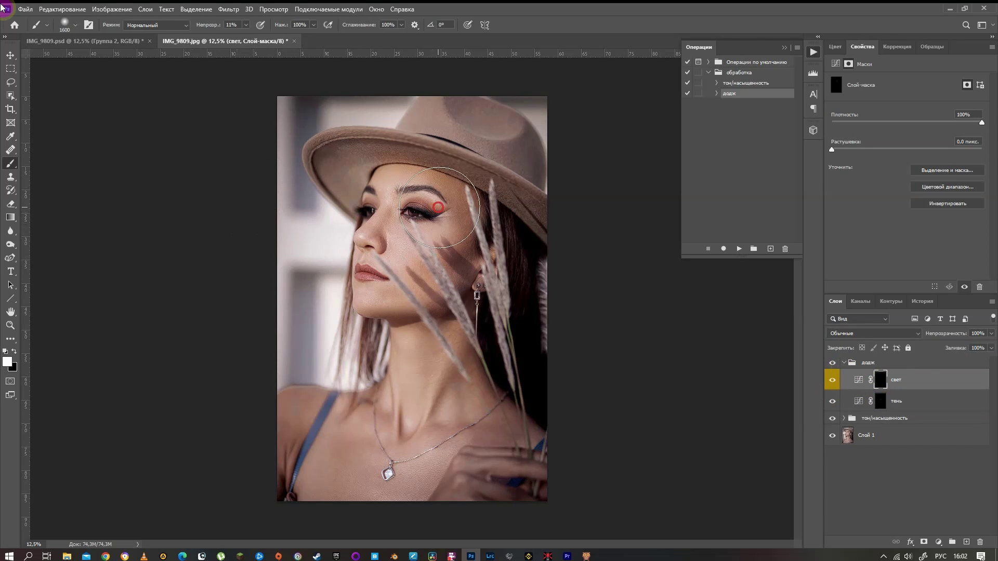
{"action": "left_click_drag", "start_coordinate": [438, 208], "coordinate": [450, 270]}
{"action": "left_click", "coordinate": [880, 401]}
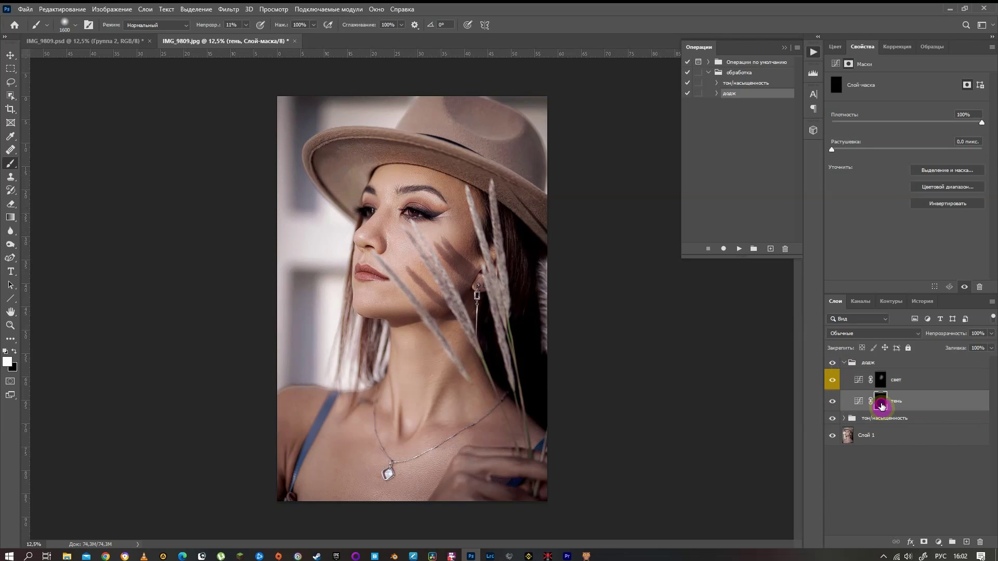
{"action": "left_click_drag", "start_coordinate": [476, 271], "coordinate": [449, 156]}
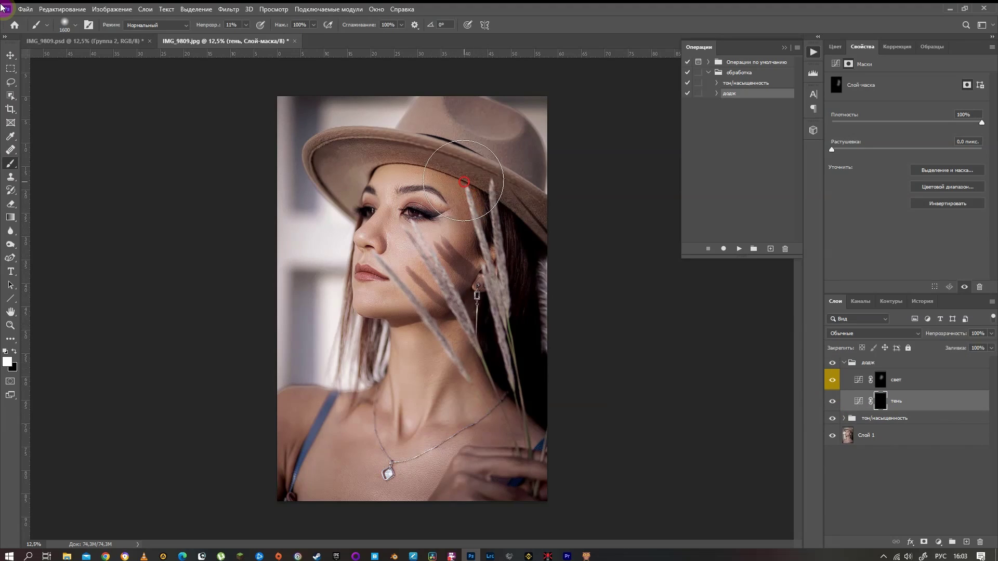
{"action": "left_click_drag", "start_coordinate": [525, 191], "coordinate": [527, 163]}
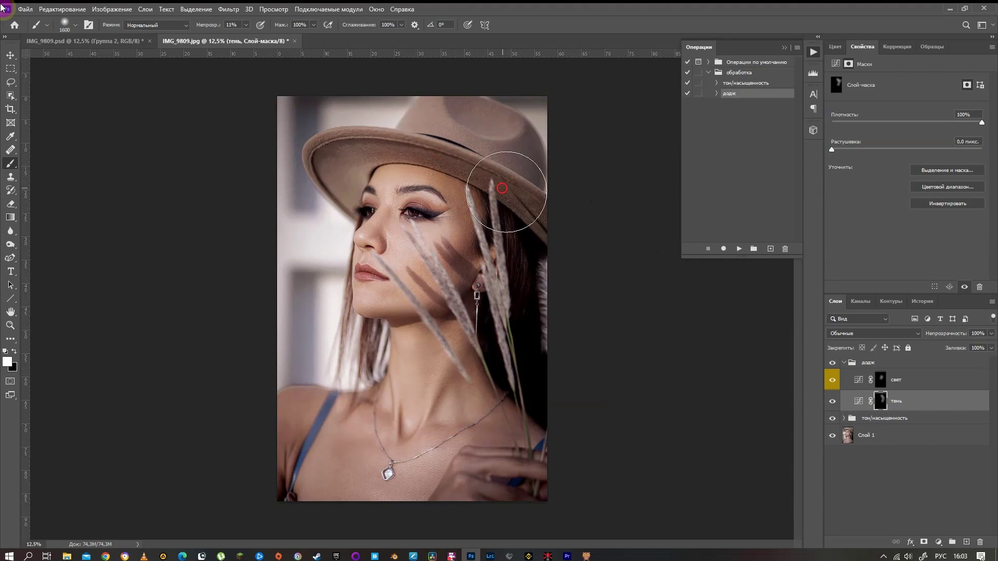
{"action": "left_click", "coordinate": [841, 362]}
{"action": "left_click", "coordinate": [833, 363]}
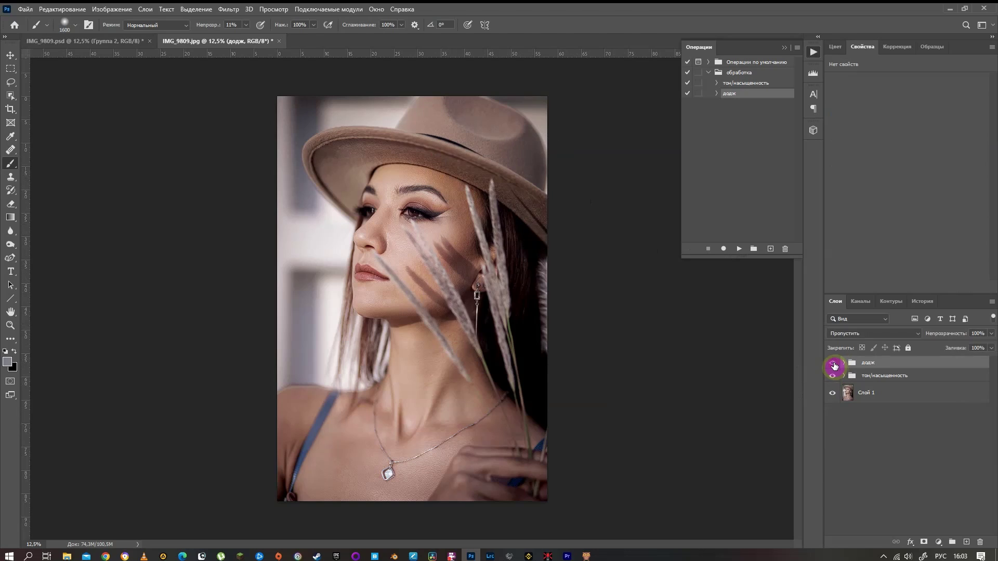
Step: Close the actions list and toggle the adjustment groups off and on for before/after comparison
{"action": "left_click", "coordinate": [833, 376]}
{"action": "left_click", "coordinate": [785, 48]}
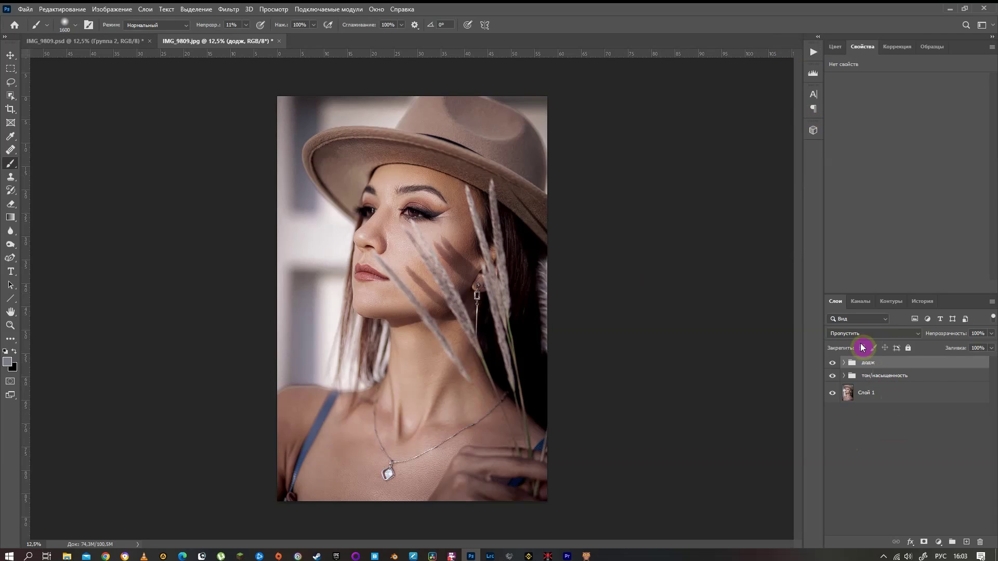
{"action": "left_click", "coordinate": [832, 394], "text": "alt"}
{"action": "left_click", "coordinate": [832, 395], "text": "alt"}
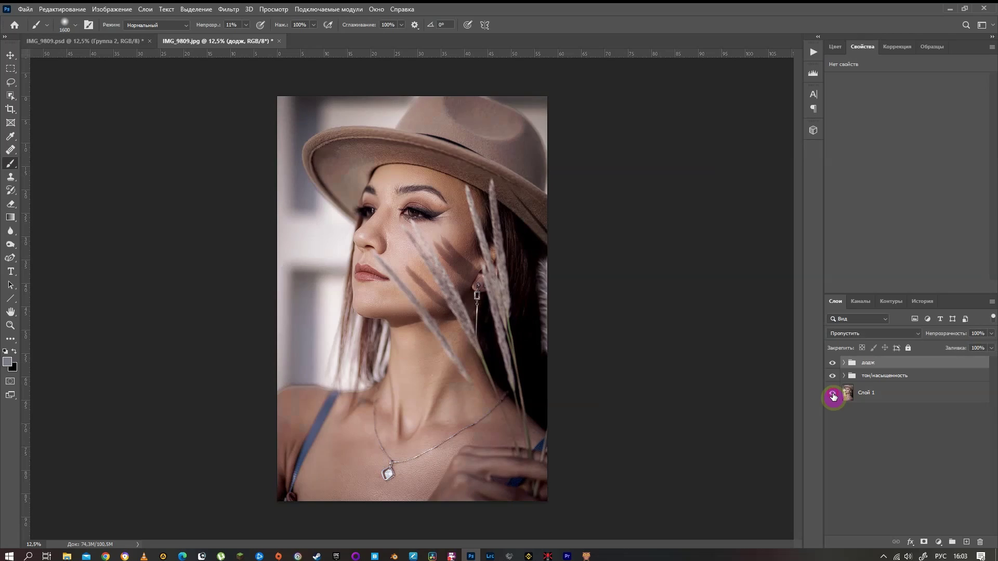
{"action": "left_click", "coordinate": [833, 397], "text": "alt"}
{"action": "left_click", "coordinate": [833, 396], "text": "alt"}
{"action": "left_click", "coordinate": [833, 396], "text": "alt"}
{"action": "left_click", "coordinate": [833, 396], "text": "alt"}
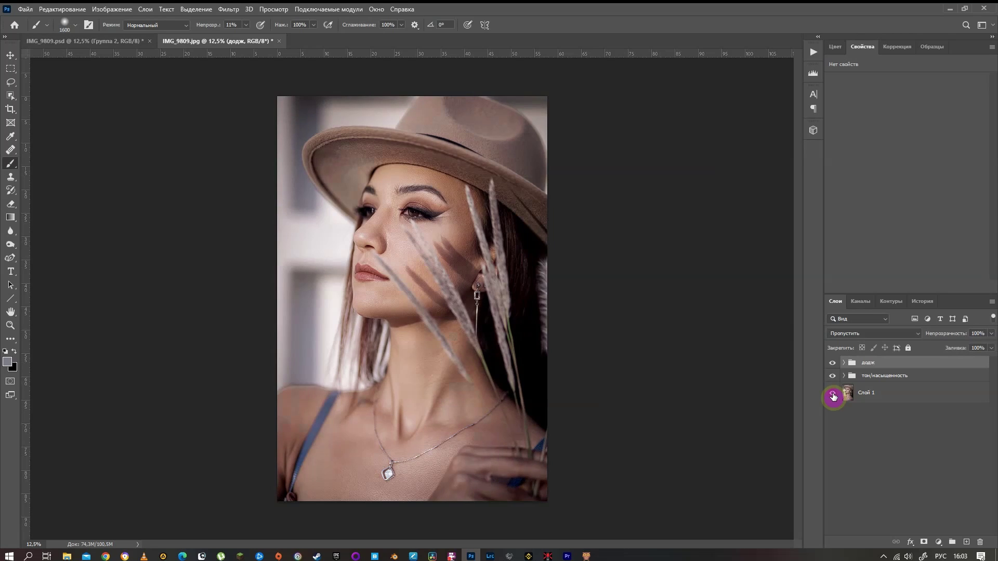